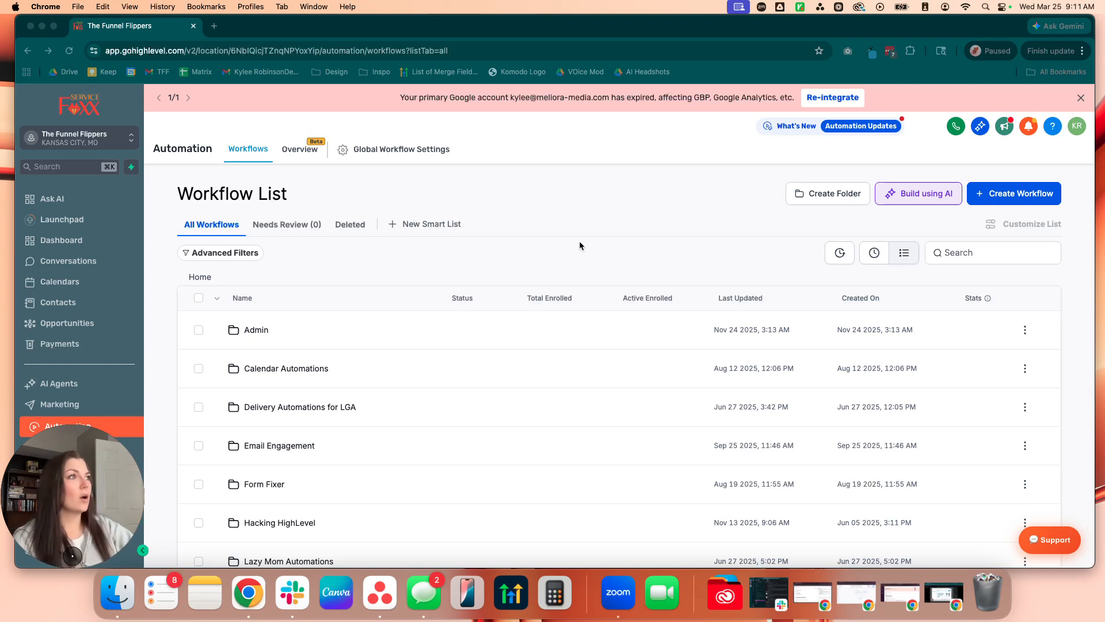
Step: Create a new workflow from scratch
{"action": "left_click", "coordinate": [1010, 200]}
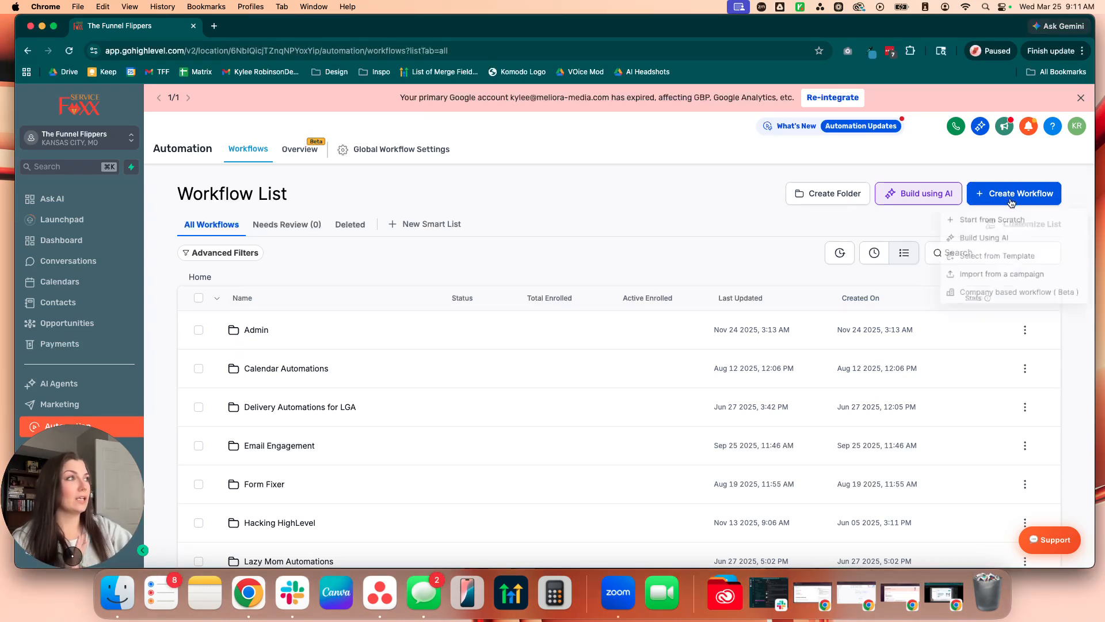
{"action": "left_click", "coordinate": [974, 220]}
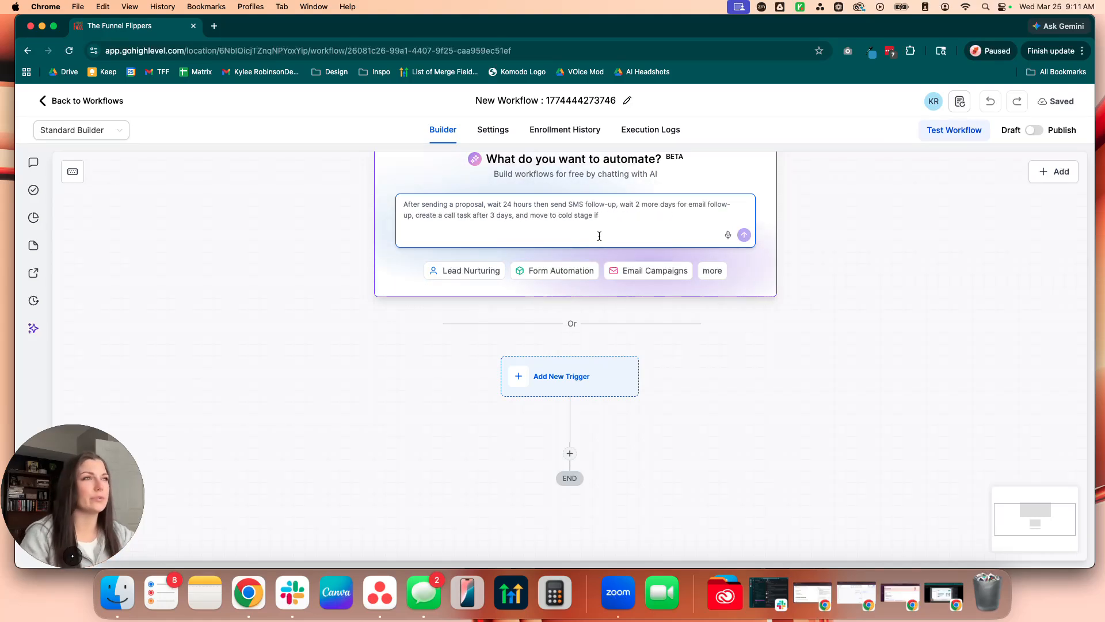
Step: Add an Invoice trigger with the Invoice Status filter set to Sent and save it
{"action": "left_click_drag", "start_coordinate": [407, 426], "coordinate": [413, 260]}
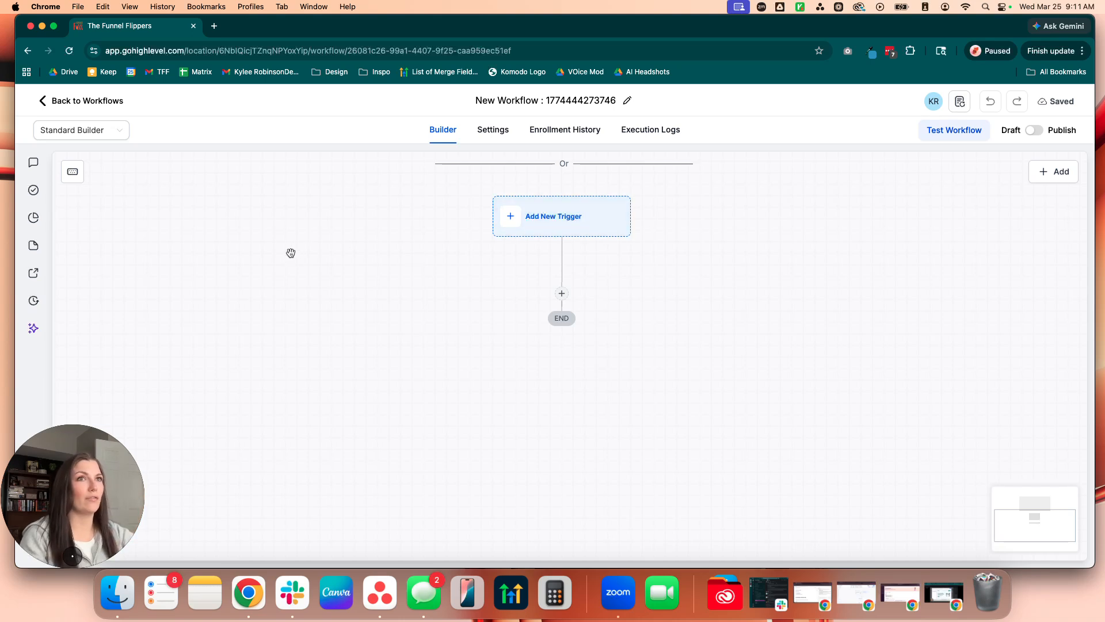
{"action": "left_click", "coordinate": [589, 220]}
{"action": "type", "text": "contr"}
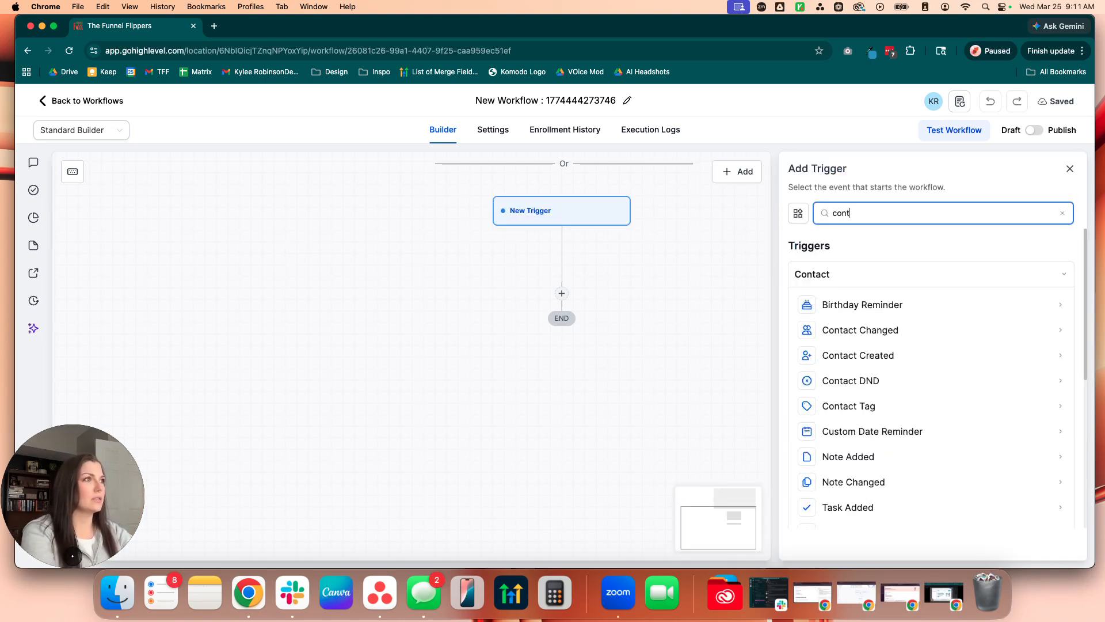
{"action": "key", "text": "BackSpace"}
{"action": "key", "text": "BackSpace"}
{"action": "key", "text": "BackSpace"}
{"action": "key", "text": "BackSpace"}
{"action": "key", "text": "BackSpace"}
{"action": "type", "text": "invoice"}
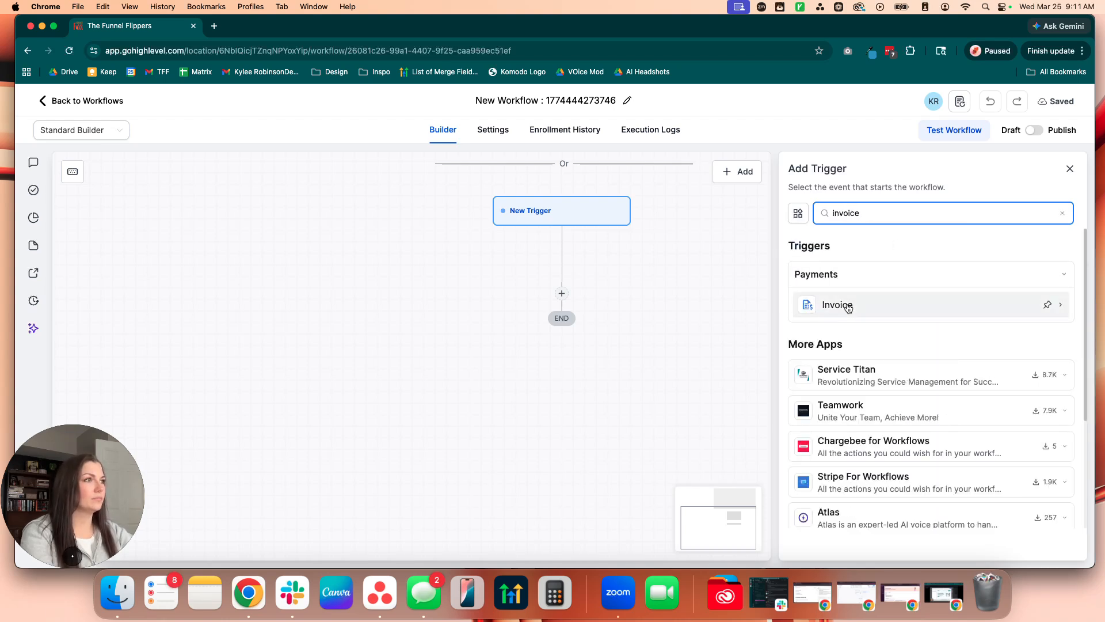
{"action": "left_click", "coordinate": [848, 309]}
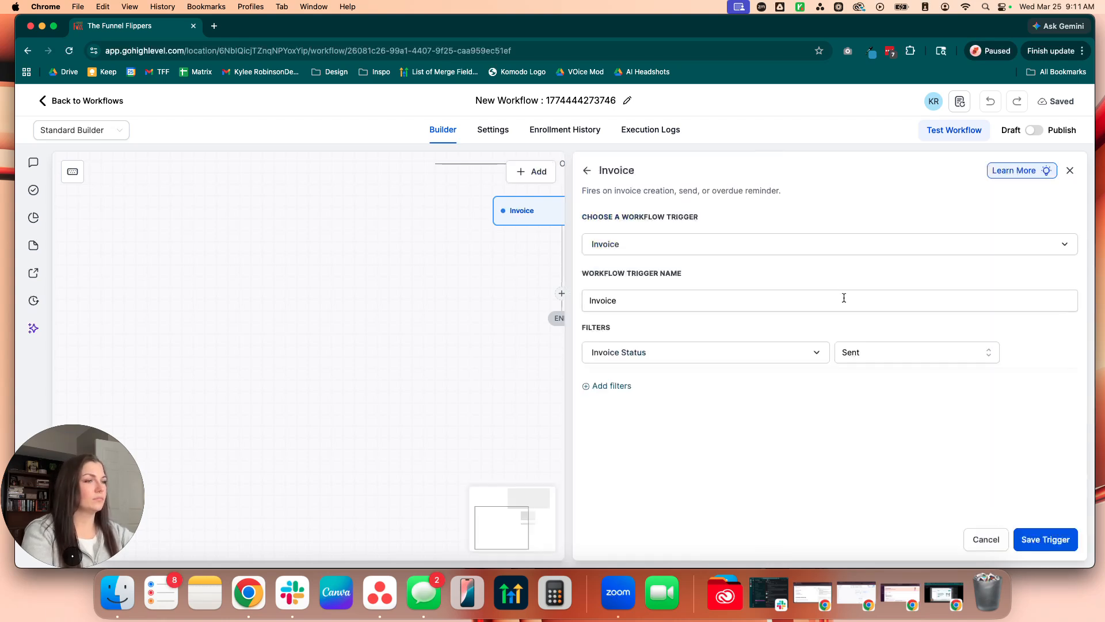
{"action": "left_click", "coordinate": [1030, 539]}
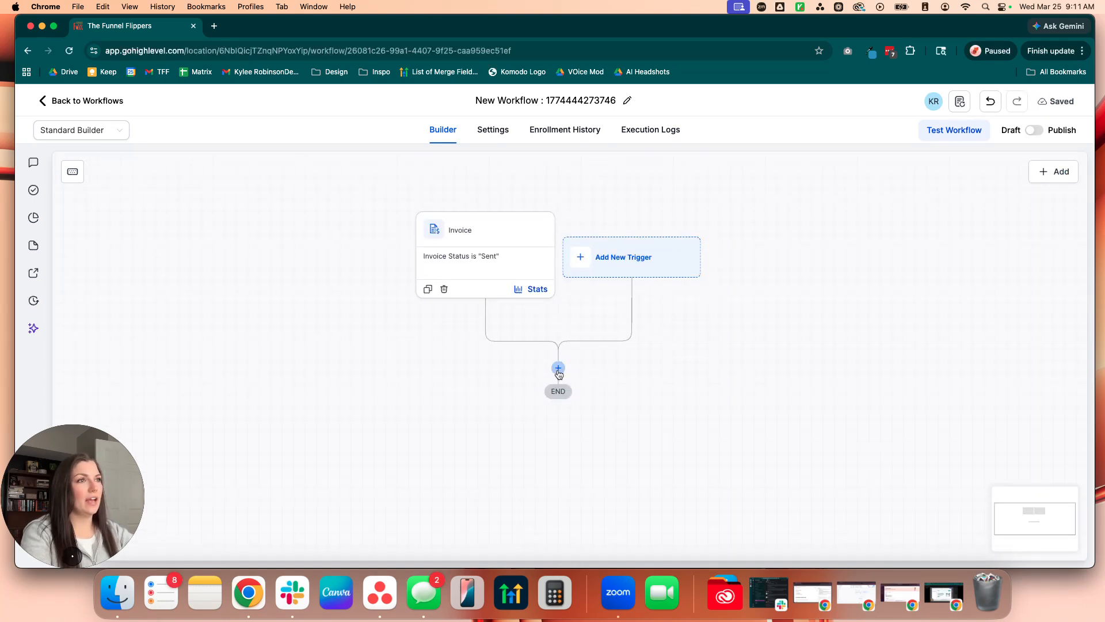
{"action": "left_click", "coordinate": [558, 369]}
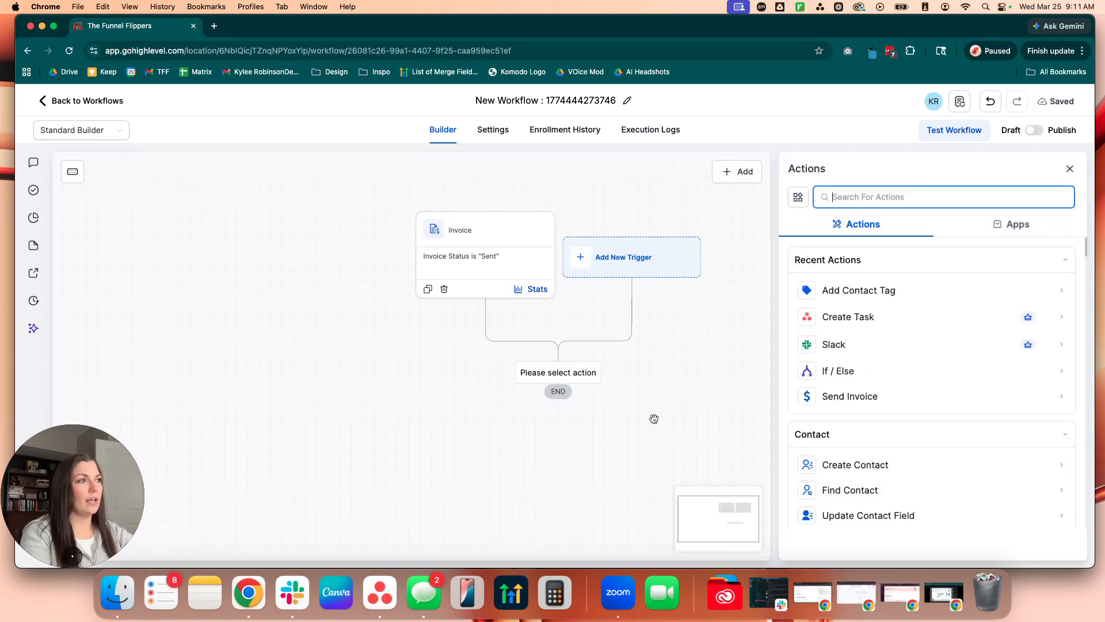
{"action": "left_click", "coordinate": [1069, 168]}
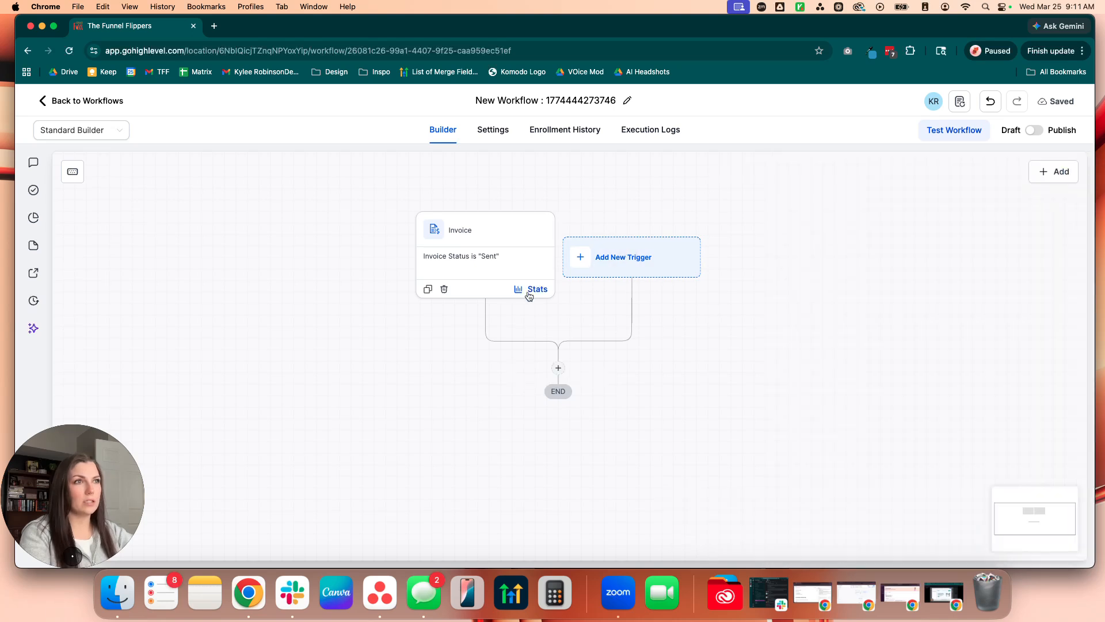
{"action": "left_click_drag", "start_coordinate": [711, 422], "coordinate": [717, 368]}
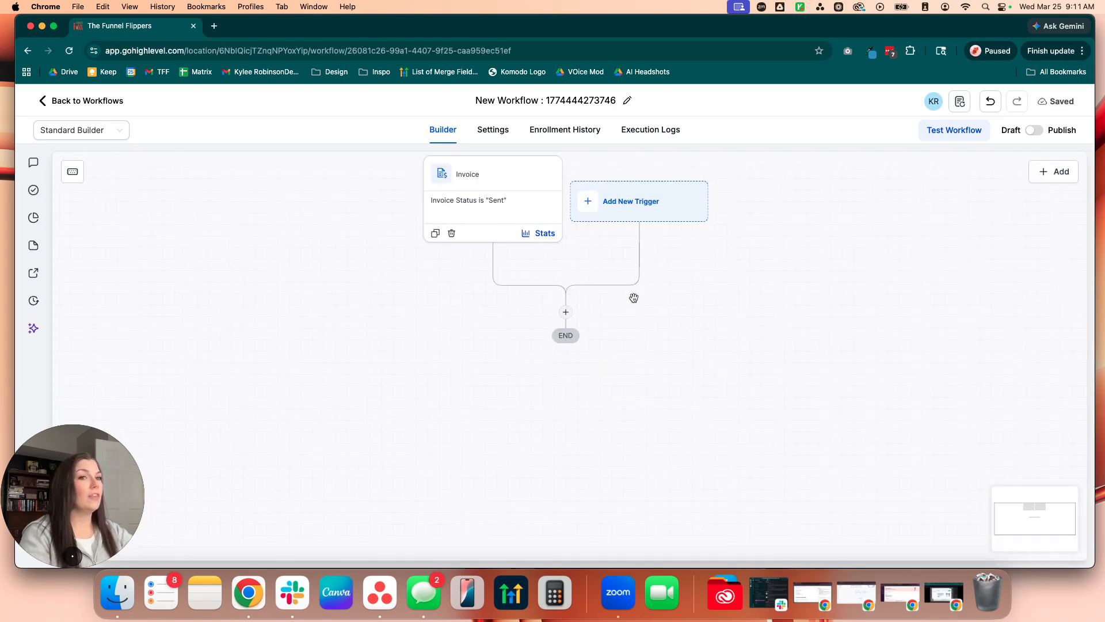
{"action": "left_click", "coordinate": [566, 311]}
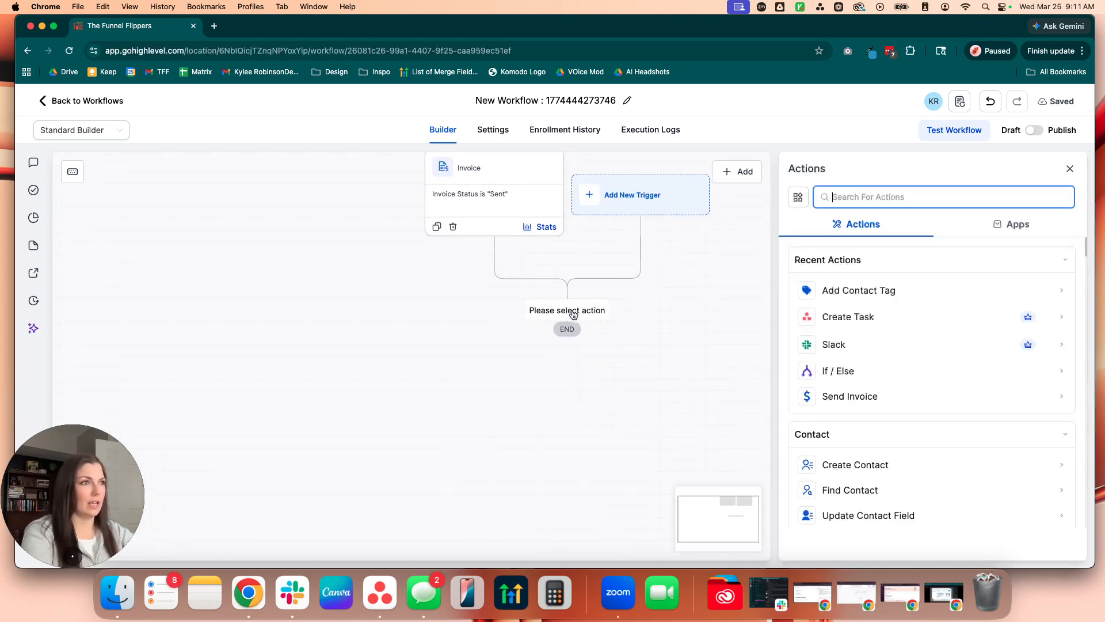
{"action": "type", "text": "send"}
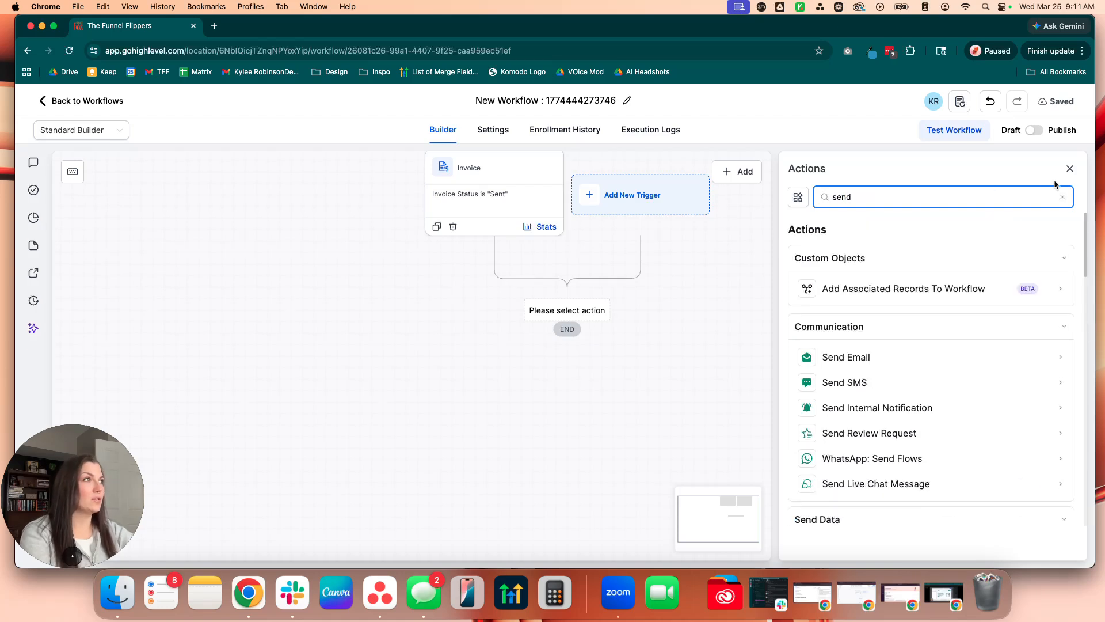
{"action": "left_click", "coordinate": [1070, 169]}
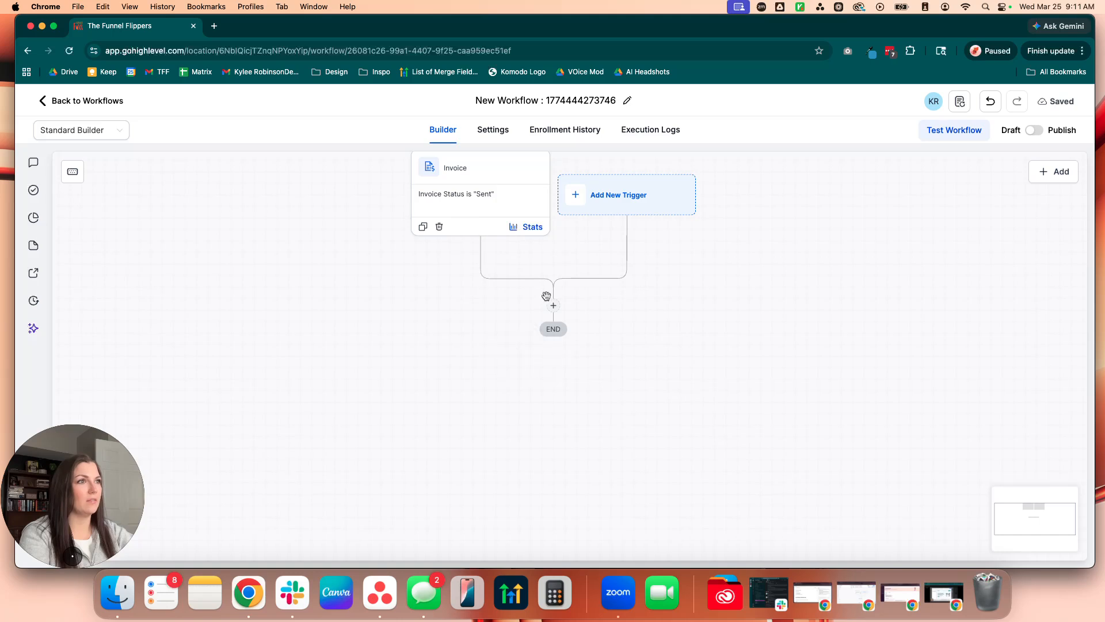
Step: Add a Wait action below the triggers with a 1-day time delay, name it "Wait 1 Day" and save it
{"action": "left_click", "coordinate": [552, 309]}
{"action": "type", "text": "wait"}
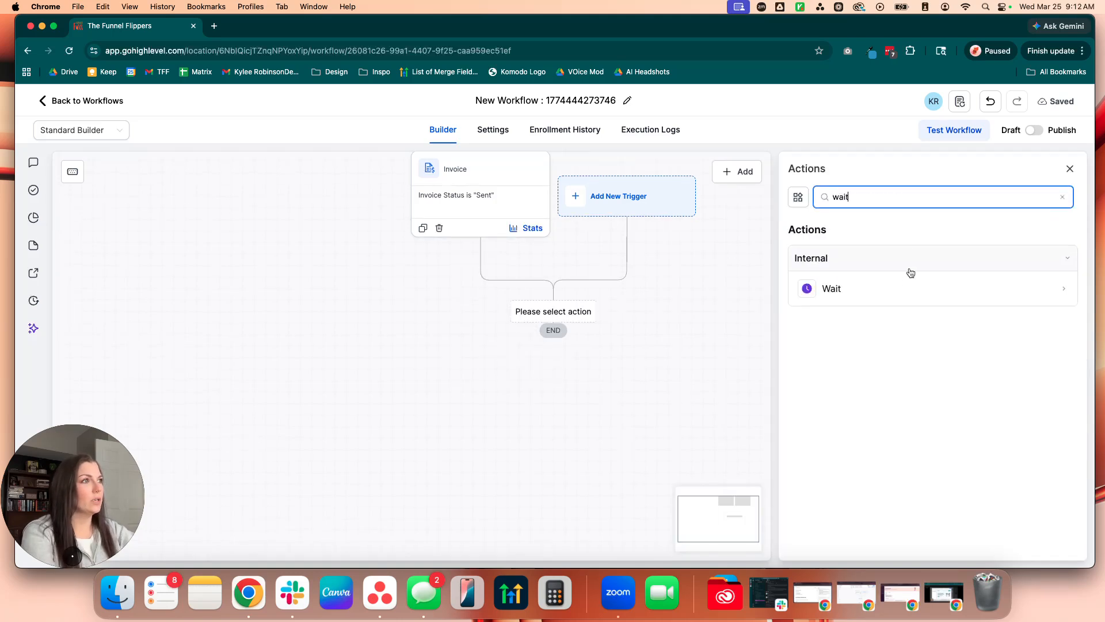
{"action": "left_click", "coordinate": [858, 288]}
{"action": "left_click", "coordinate": [644, 339]}
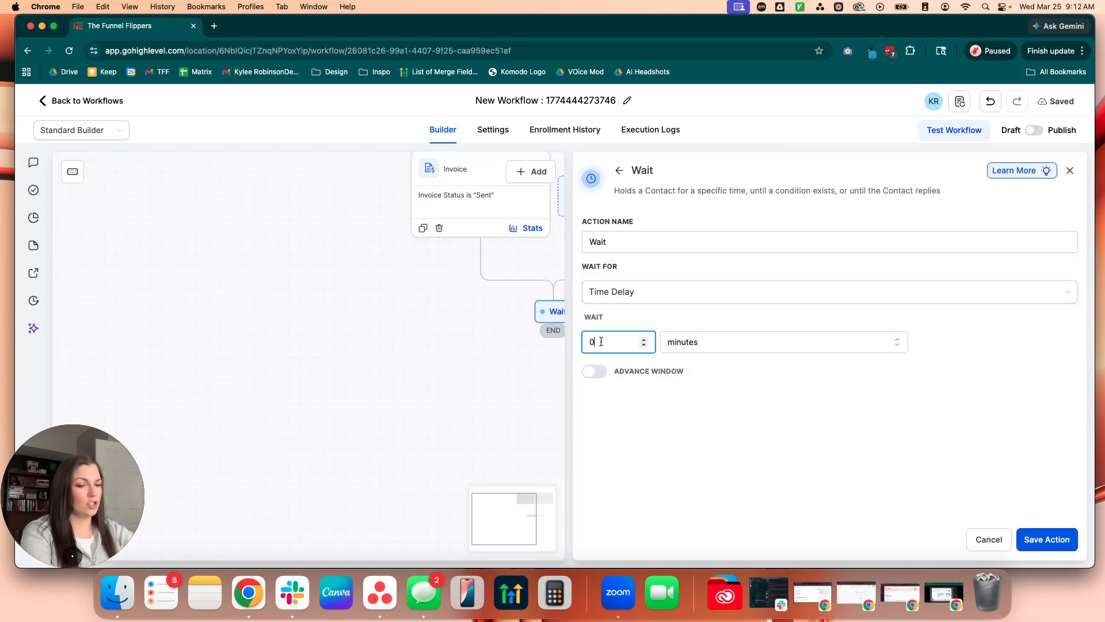
{"action": "left_click", "coordinate": [711, 342]}
{"action": "left_click", "coordinate": [691, 412]}
{"action": "left_click", "coordinate": [640, 238]}
{"action": "type", "text": "1 Day"}
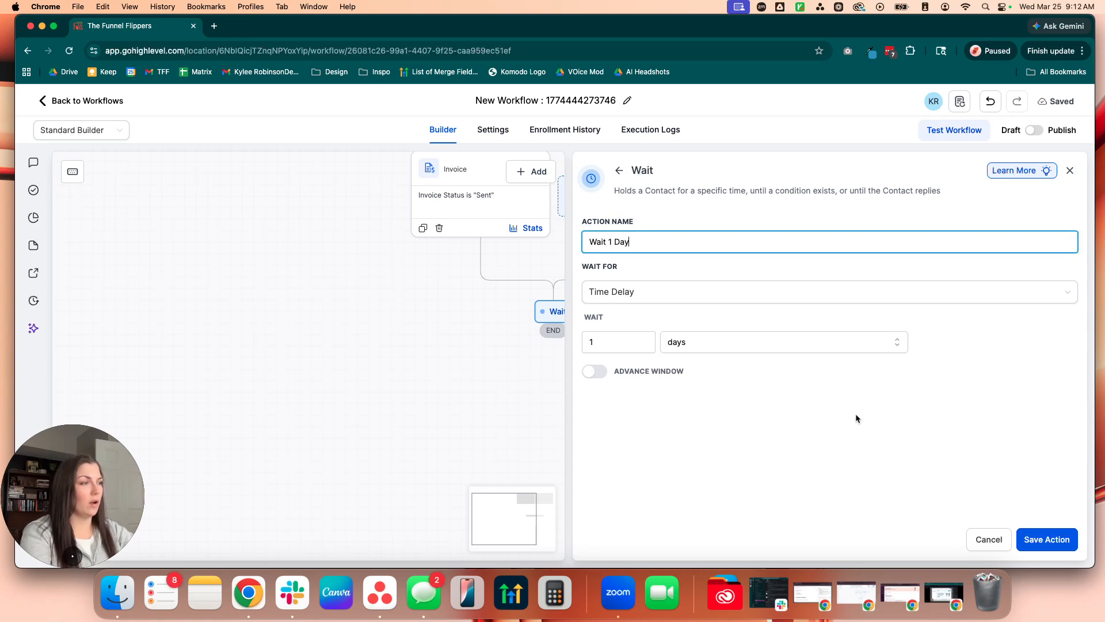
{"action": "left_click", "coordinate": [1102, 620]}
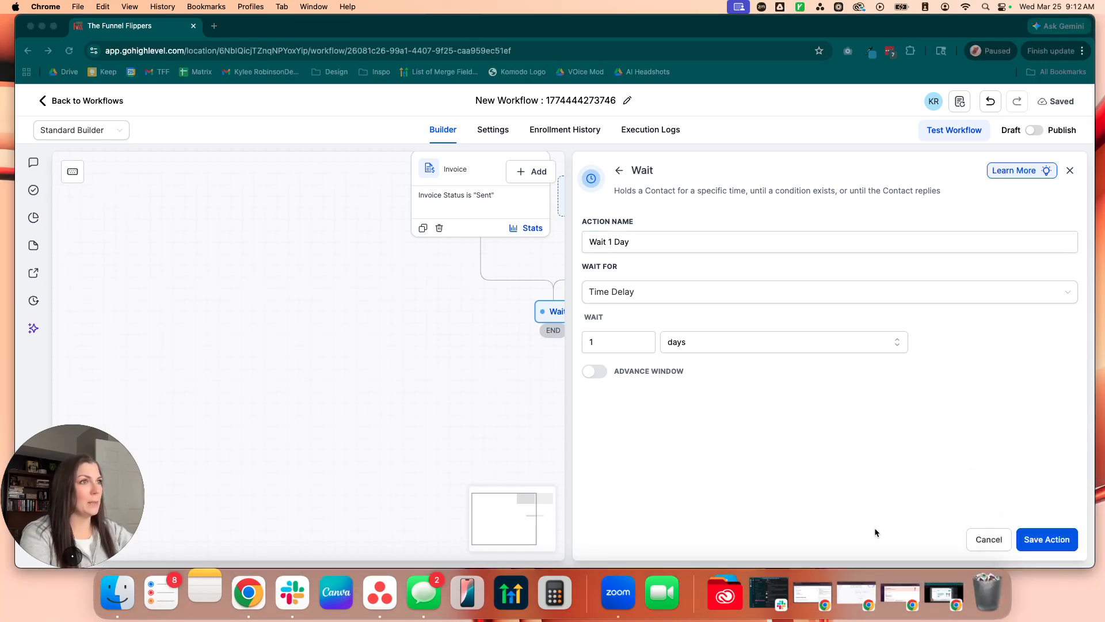
{"action": "left_click", "coordinate": [1047, 539]}
Step: Add an Email action after the 1-day wait and name it "Reminder Email #1"
{"action": "scroll", "coordinate": [648, 389], "scroll_direction": "down", "scroll_amount": 3}
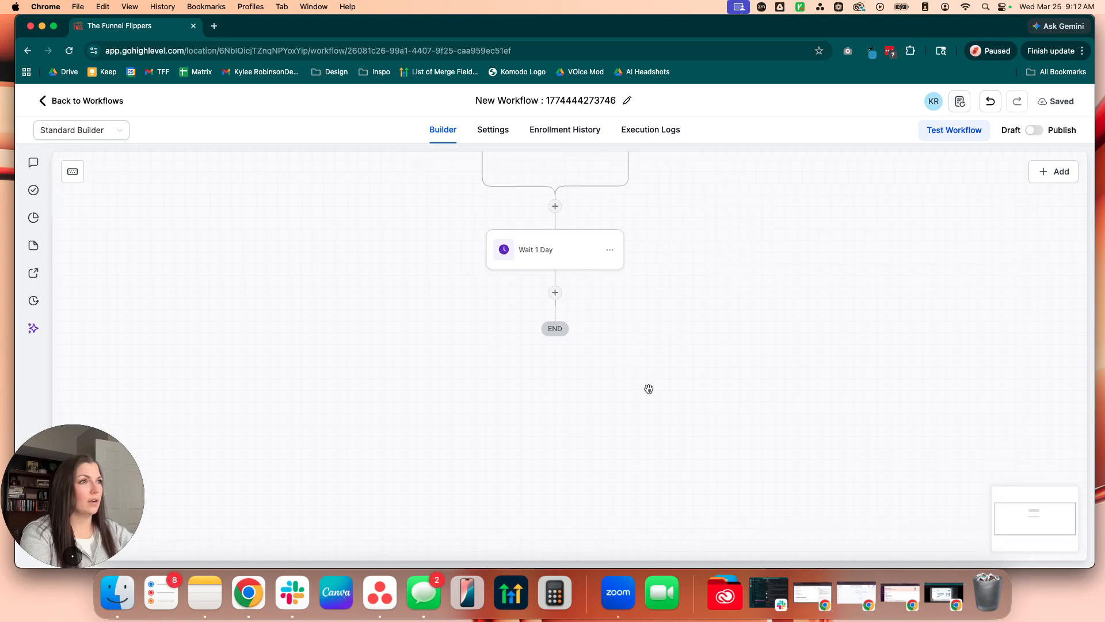
{"action": "left_click", "coordinate": [555, 292]}
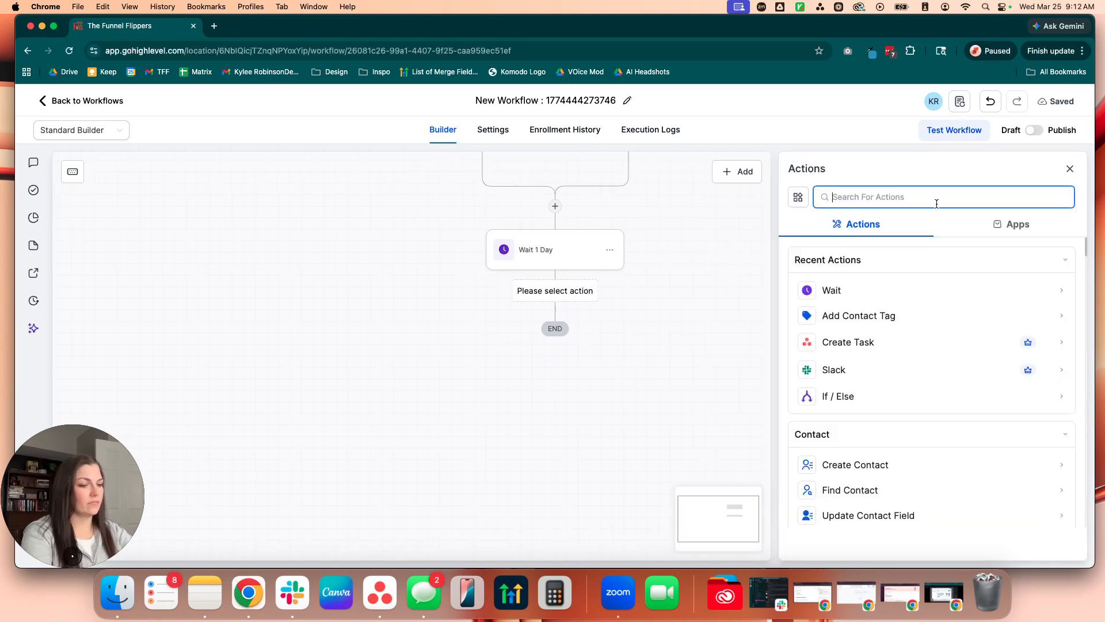
{"action": "type", "text": "email"}
{"action": "left_click", "coordinate": [809, 286]}
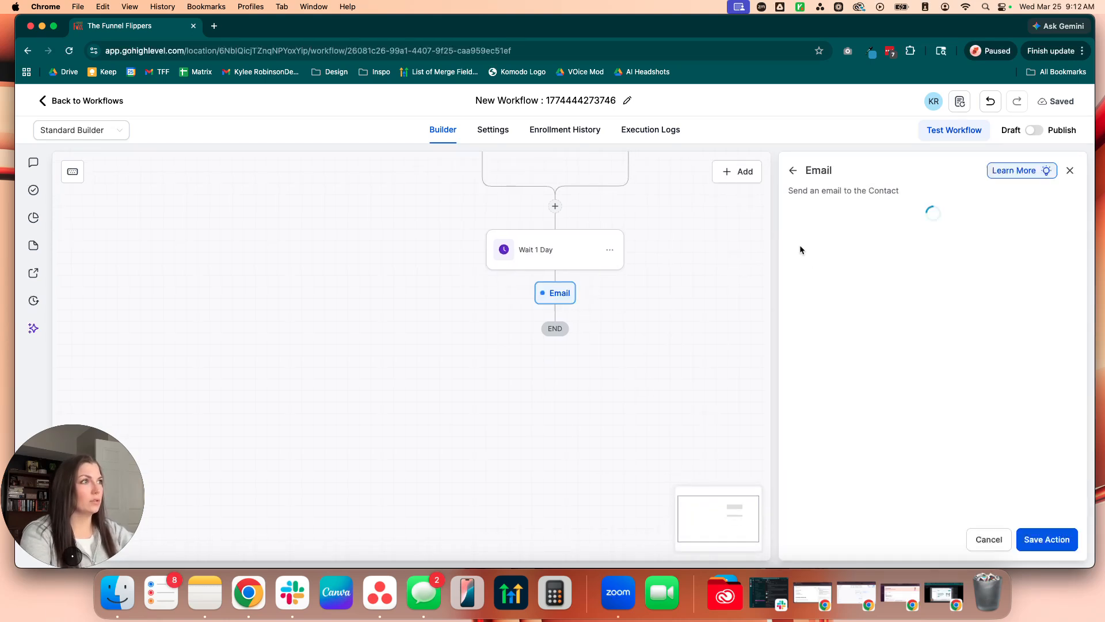
{"action": "left_click", "coordinate": [802, 264]}
{"action": "type", "text": "Reminder"}
{"action": "left_click", "coordinate": [918, 263]}
{"action": "type", "text": "#1"}
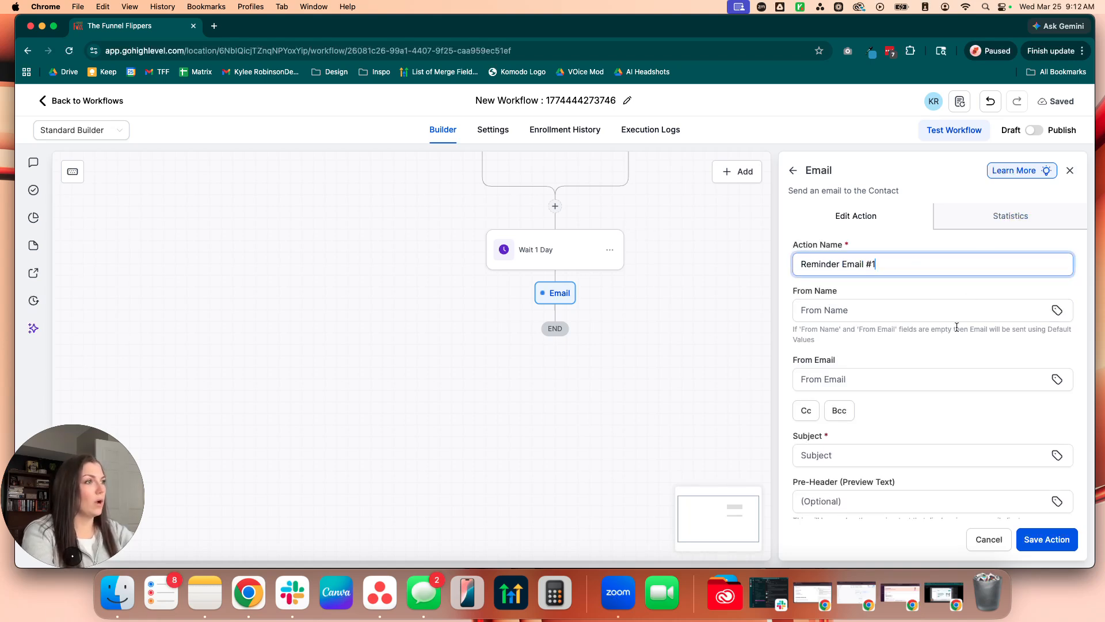
Step: Quick-compose the message "test" for the reminder email and try to save the action
{"action": "scroll", "coordinate": [851, 448], "scroll_direction": "down", "scroll_amount": 5}
{"action": "scroll", "coordinate": [852, 449], "scroll_direction": "down", "scroll_amount": 1}
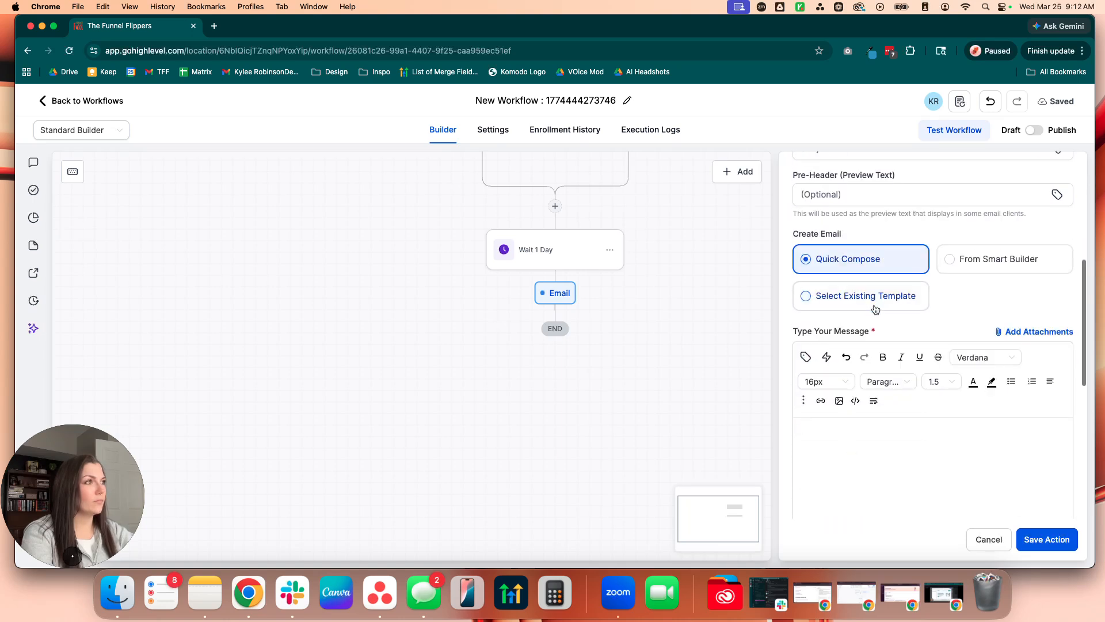
{"action": "type", "text": "I"}
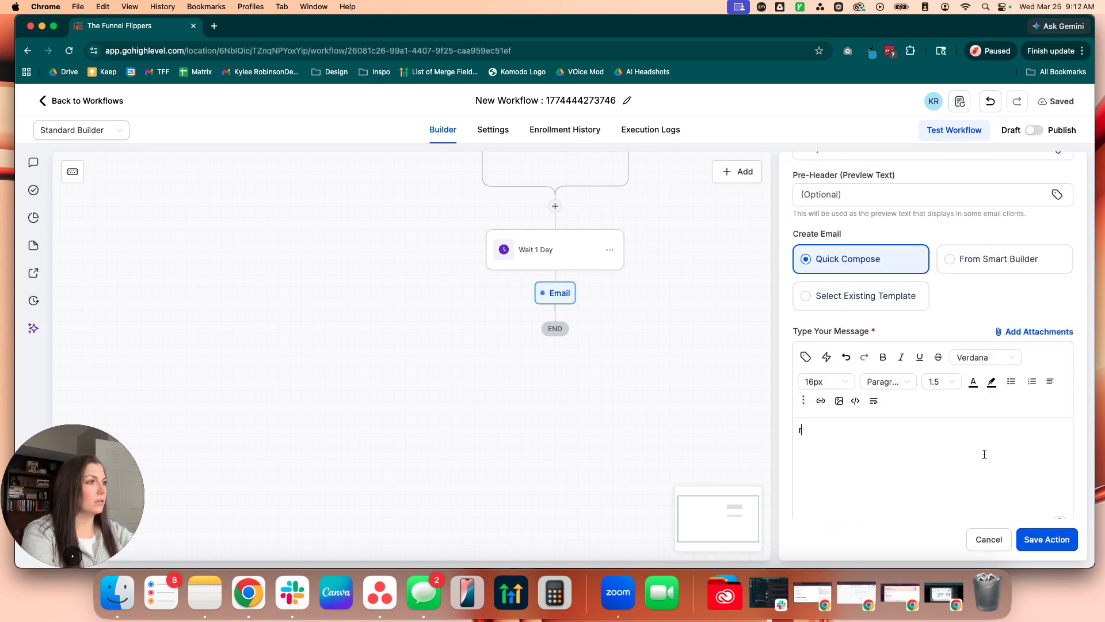
{"action": "type", "text": "est"}
{"action": "left_click", "coordinate": [1055, 541]}
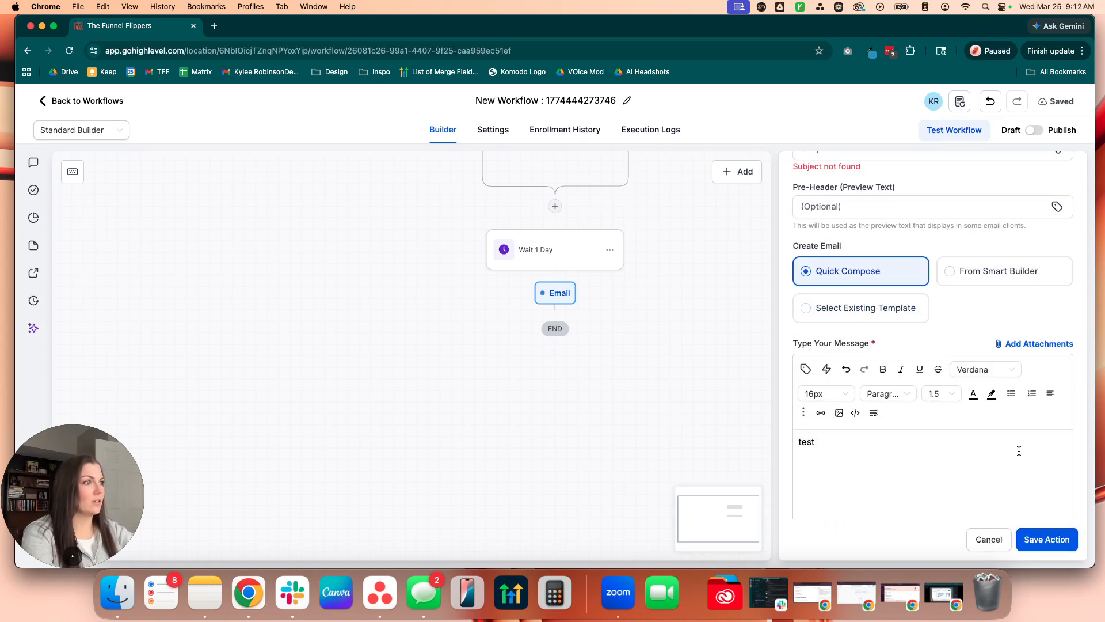
Step: Use the existing template "Consultation Call 30 Minute Reminder" for the reminder email and save the action
{"action": "left_click", "coordinate": [866, 373]}
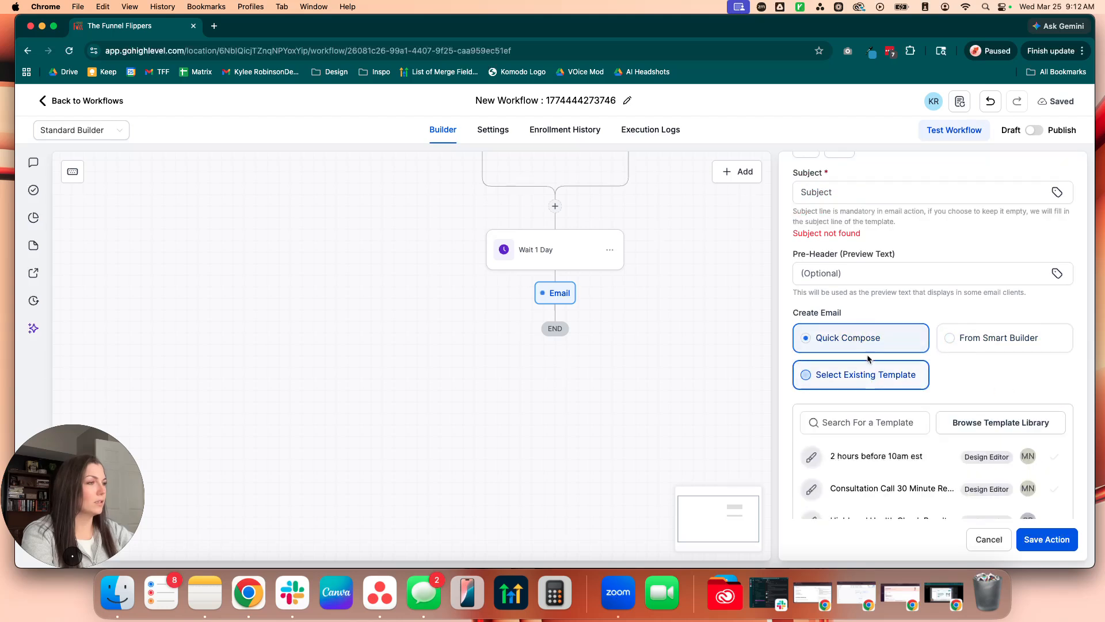
{"action": "scroll", "coordinate": [907, 411], "scroll_direction": "down", "scroll_amount": 1}
{"action": "left_click", "coordinate": [889, 434]}
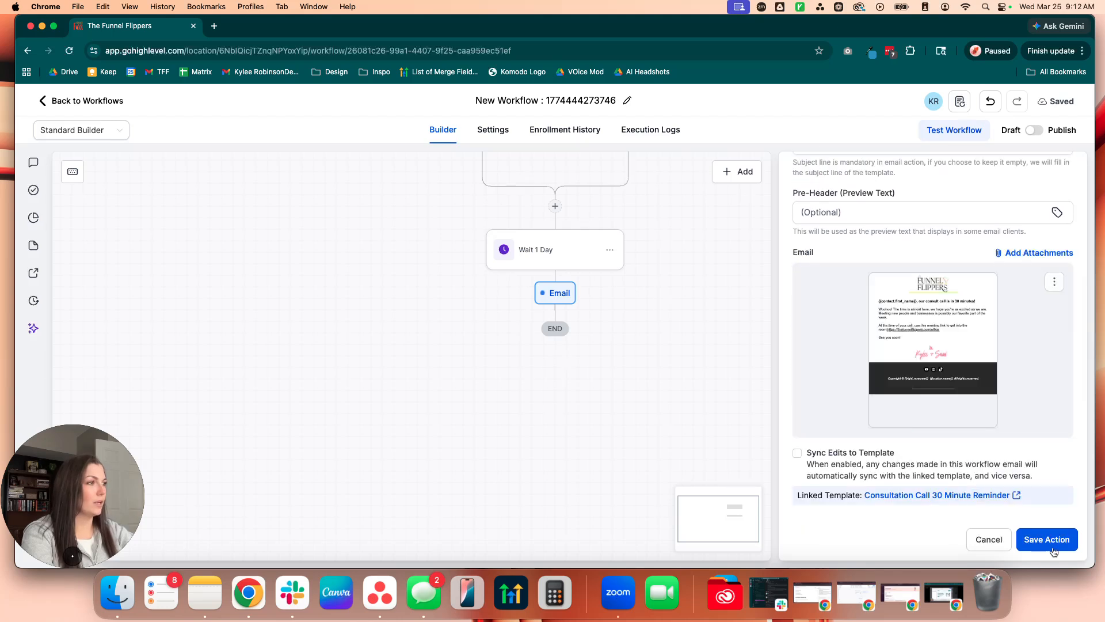
Step: Add a Goal Event after Reminder Email #1 with the goal type set to Invoice Paid
{"action": "scroll", "coordinate": [657, 329], "scroll_direction": "down", "scroll_amount": 3}
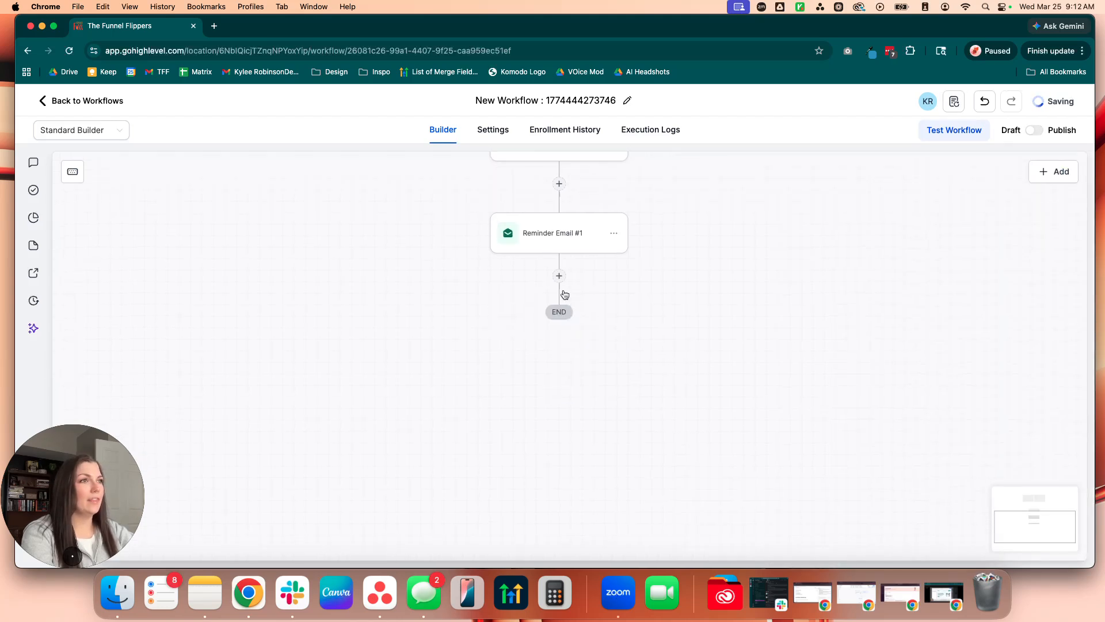
{"action": "left_click", "coordinate": [560, 291]}
{"action": "type", "text": "goal"}
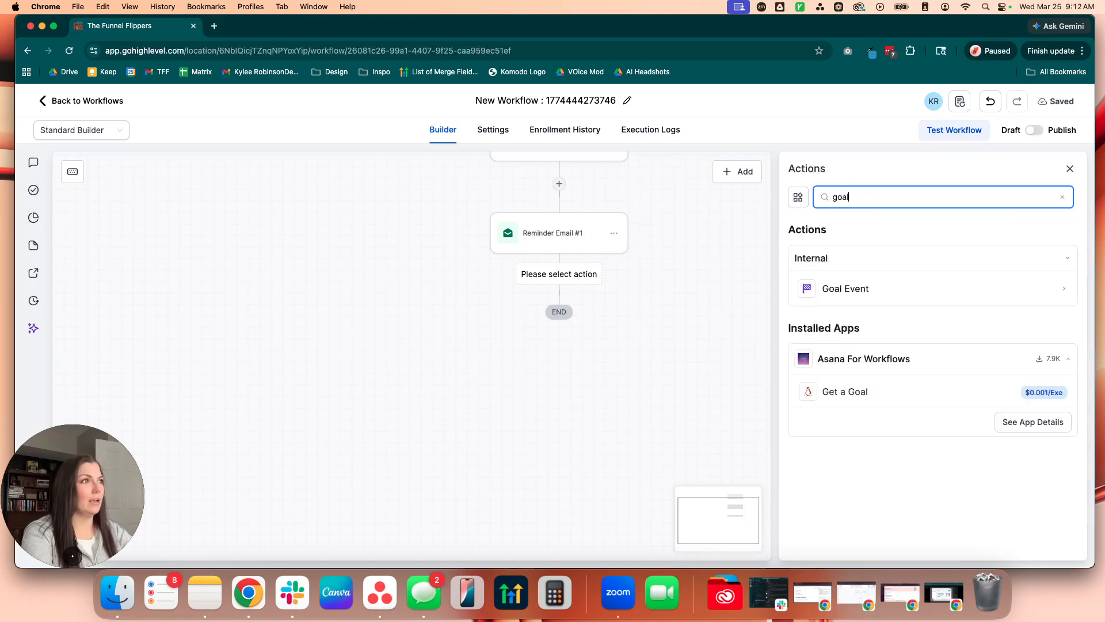
{"action": "left_click", "coordinate": [1039, 288]}
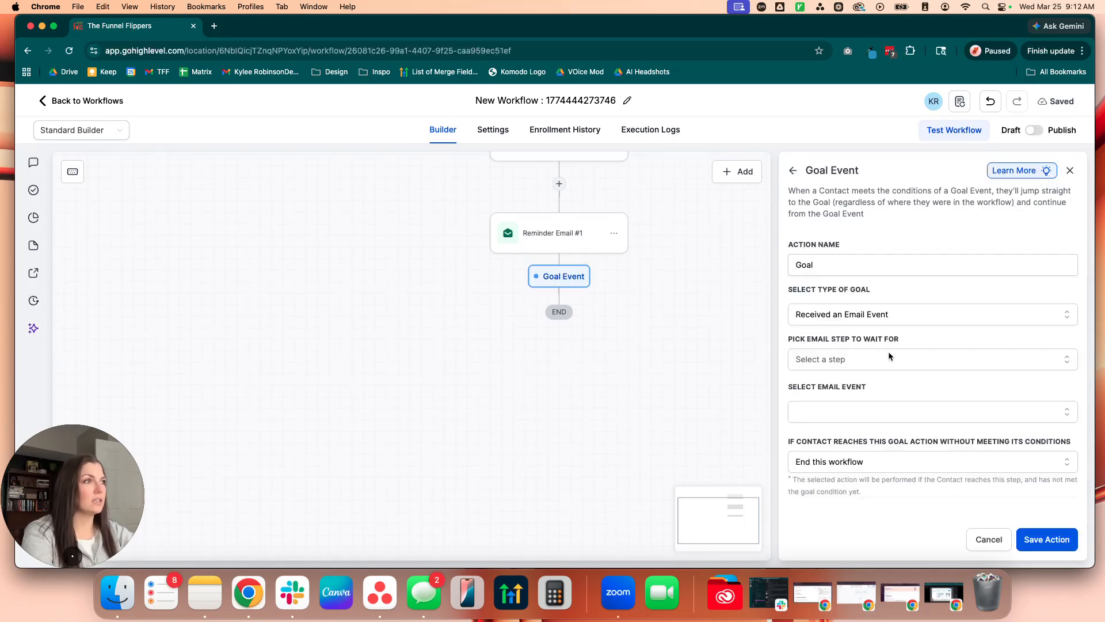
{"action": "left_click", "coordinate": [883, 316]}
{"action": "scroll", "coordinate": [838, 406], "scroll_direction": "down", "scroll_amount": 3}
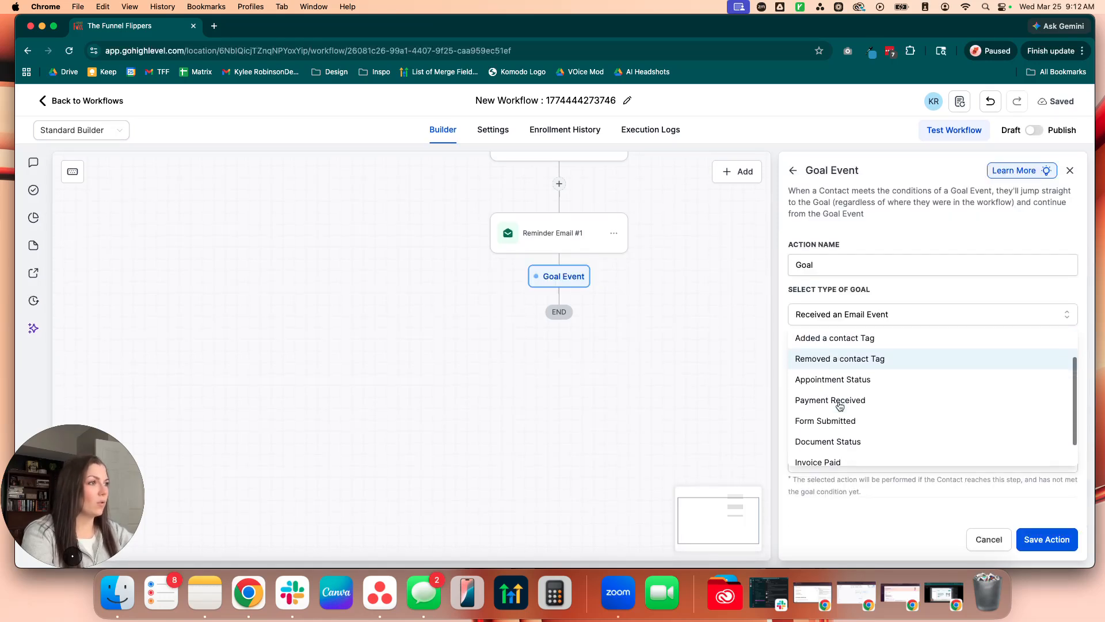
{"action": "left_click", "coordinate": [801, 432]}
Step: Set the goal's invoice status to Partially Paid
{"action": "left_click", "coordinate": [837, 362]}
{"action": "scroll", "coordinate": [838, 373], "scroll_direction": "down", "scroll_amount": 1}
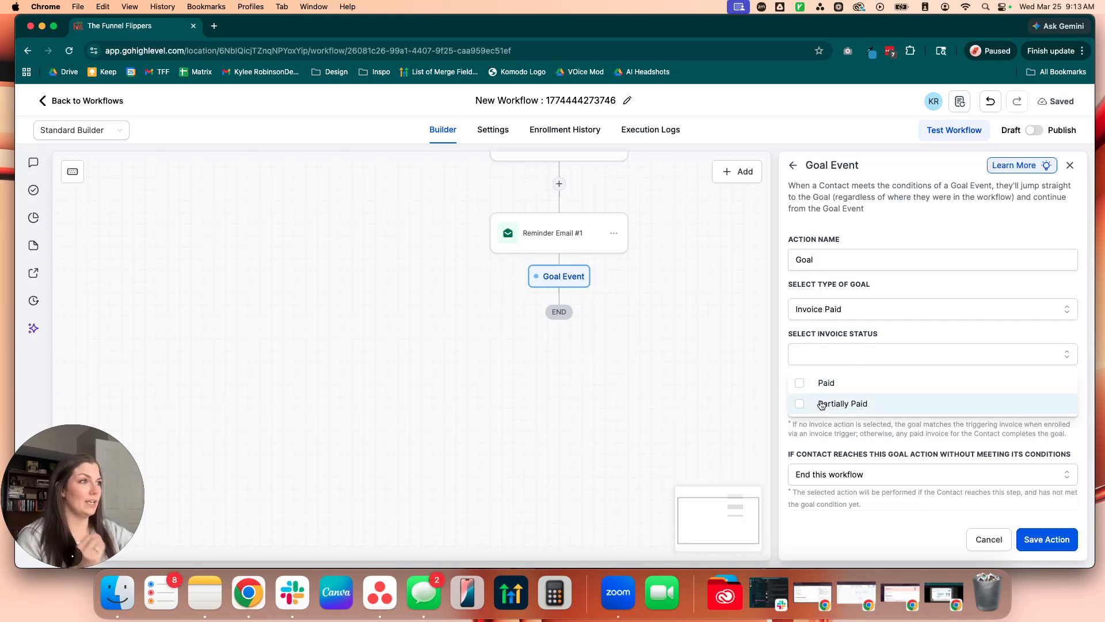
{"action": "left_click", "coordinate": [822, 404]}
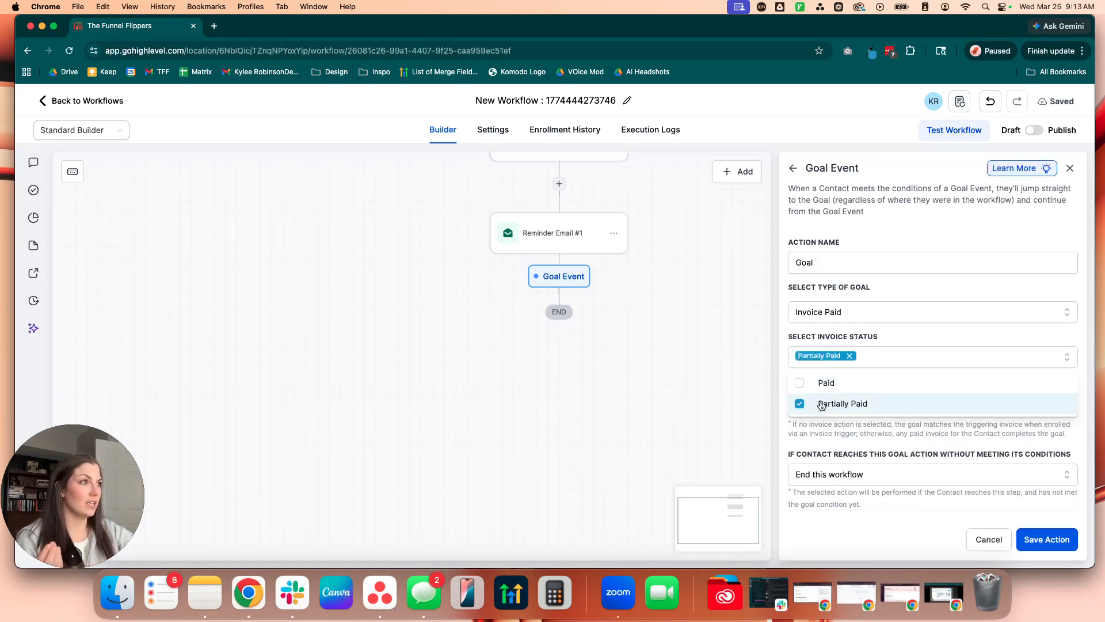
{"action": "left_click", "coordinate": [847, 431]}
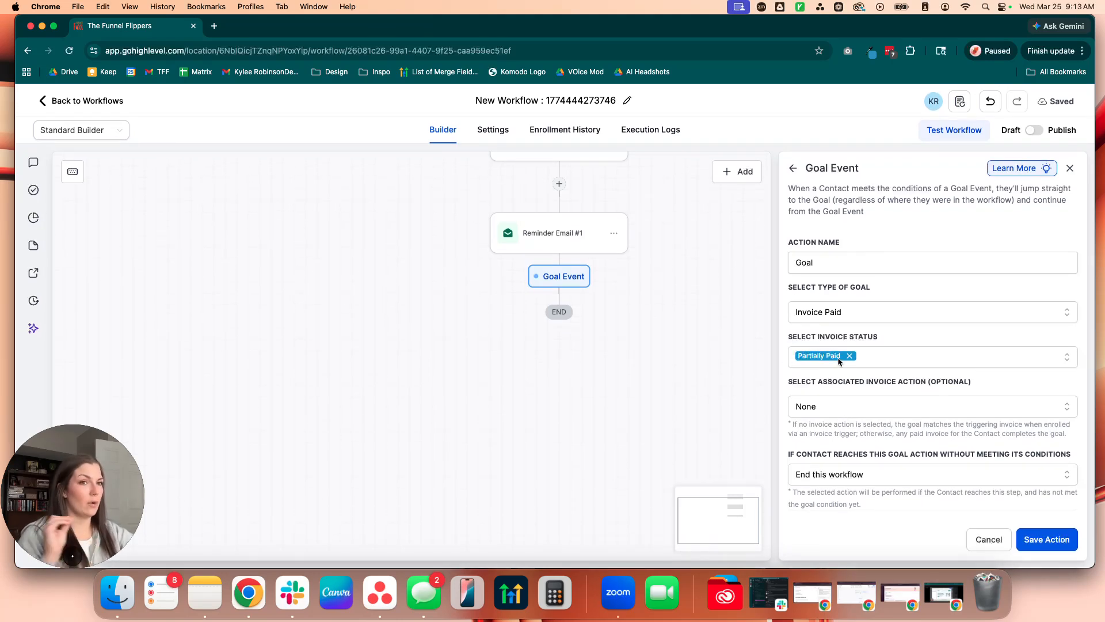
Step: Examine the goal's optional associated invoice action setting and read the note explaining which invoice the goal matches
{"action": "left_click_drag", "start_coordinate": [788, 383], "coordinate": [990, 384]}
{"action": "left_click", "coordinate": [991, 386]}
{"action": "left_click", "coordinate": [941, 401]}
{"action": "left_click", "coordinate": [829, 432]}
{"action": "left_click_drag", "start_coordinate": [789, 424], "coordinate": [1070, 443]}
{"action": "left_click", "coordinate": [1049, 437]}
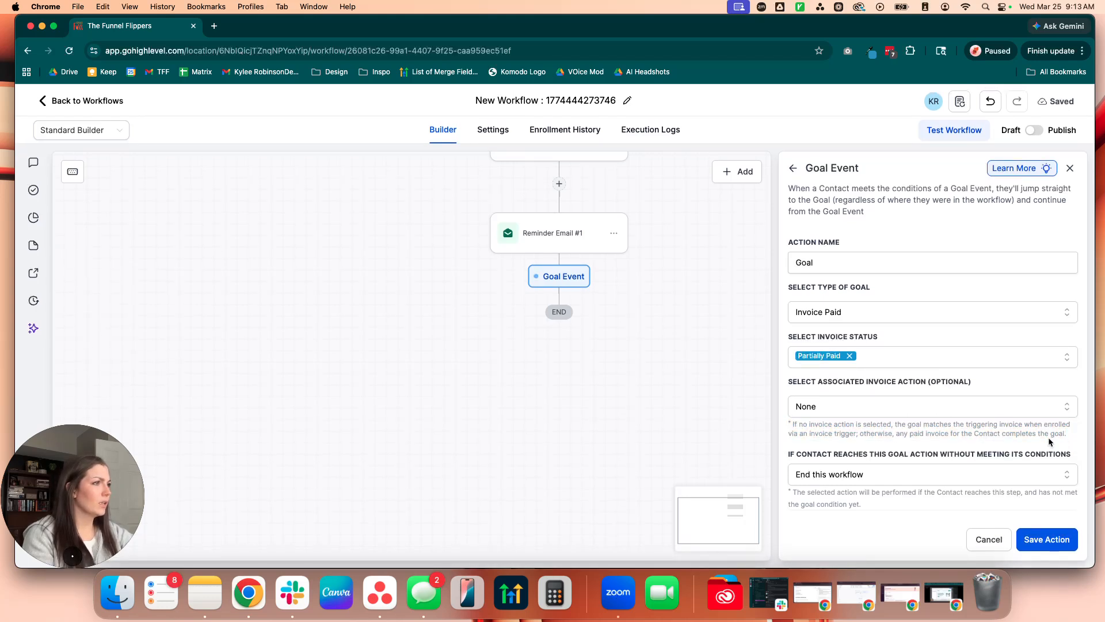
{"action": "triple_click", "coordinate": [809, 426]}
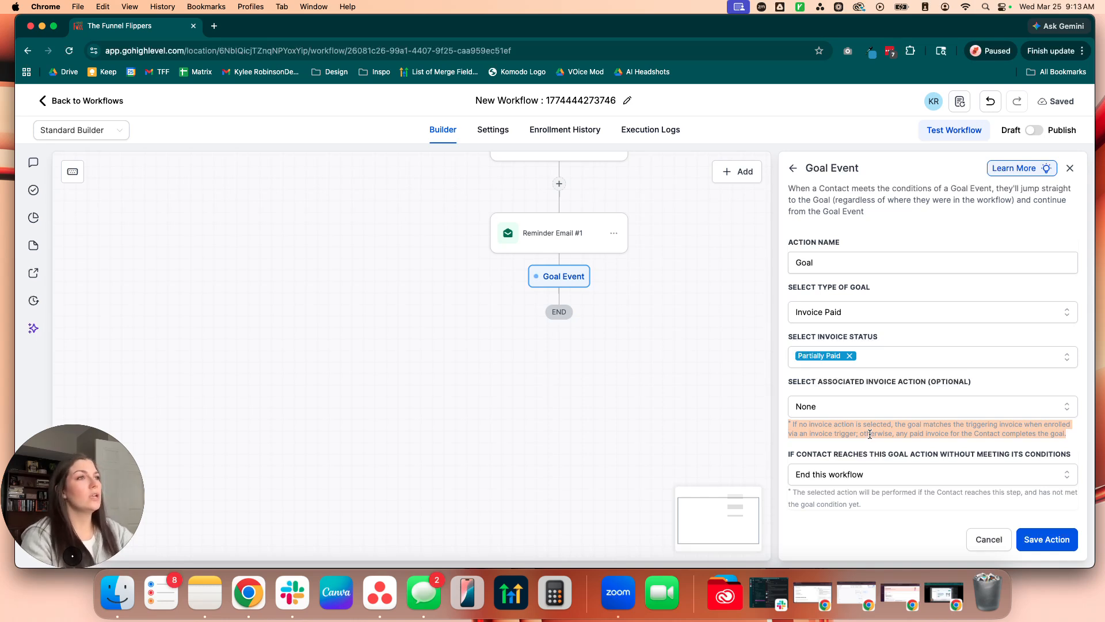
Step: Check the choices for the goal's associated invoice action and keep it set to None
{"action": "left_click", "coordinate": [851, 415]}
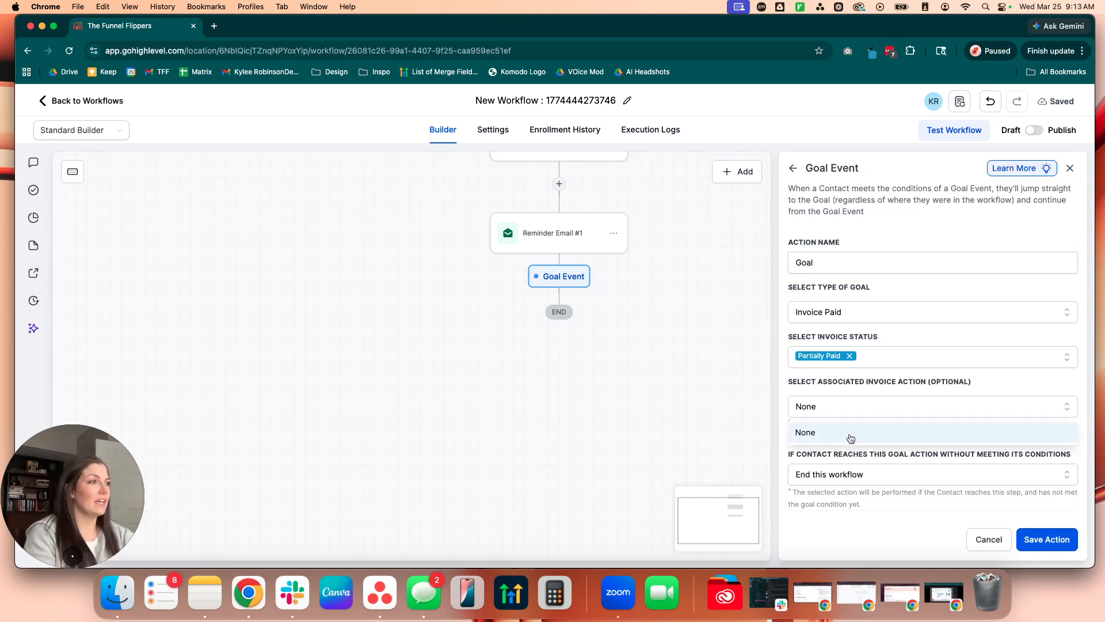
{"action": "left_click", "coordinate": [818, 439]}
{"action": "left_click_drag", "start_coordinate": [803, 434], "coordinate": [778, 429]}
{"action": "left_click", "coordinate": [776, 418]}
Step: Set the goal to end this workflow when its conditions are not met, and save the action
{"action": "left_click_drag", "start_coordinate": [762, 248], "coordinate": [719, 463]}
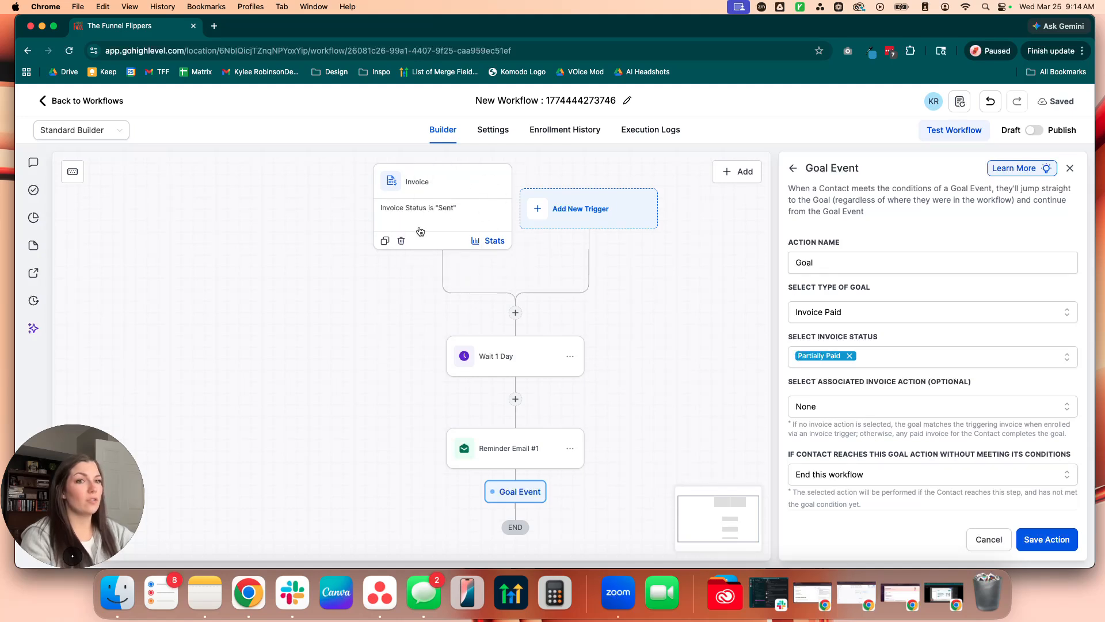
{"action": "scroll", "coordinate": [455, 219], "scroll_direction": "left", "scroll_amount": 1}
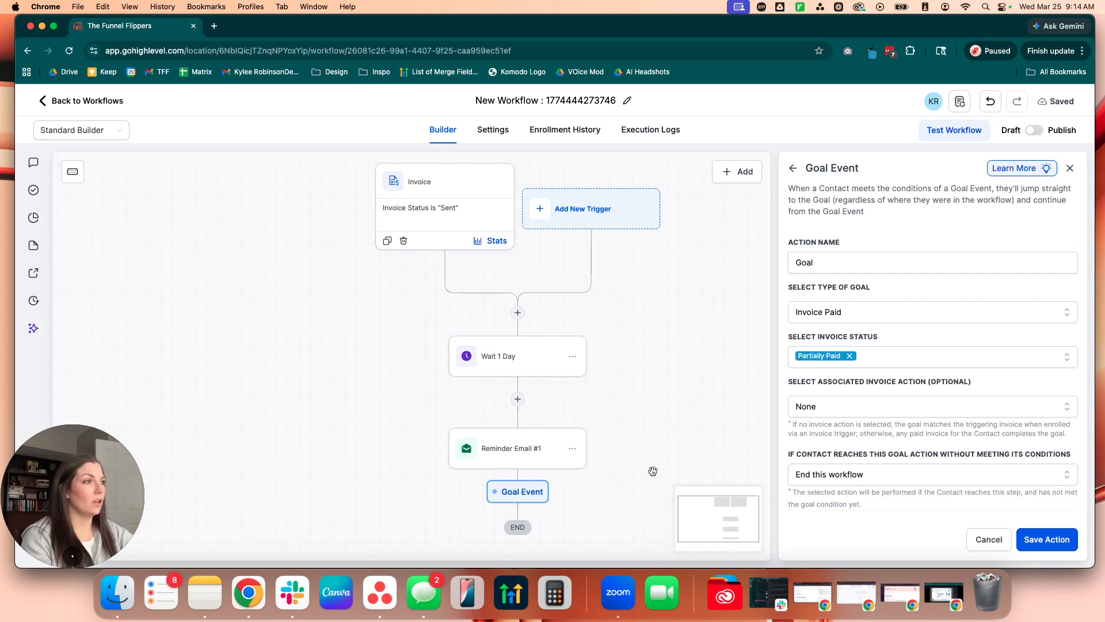
{"action": "left_click_drag", "start_coordinate": [653, 471], "coordinate": [657, 337]}
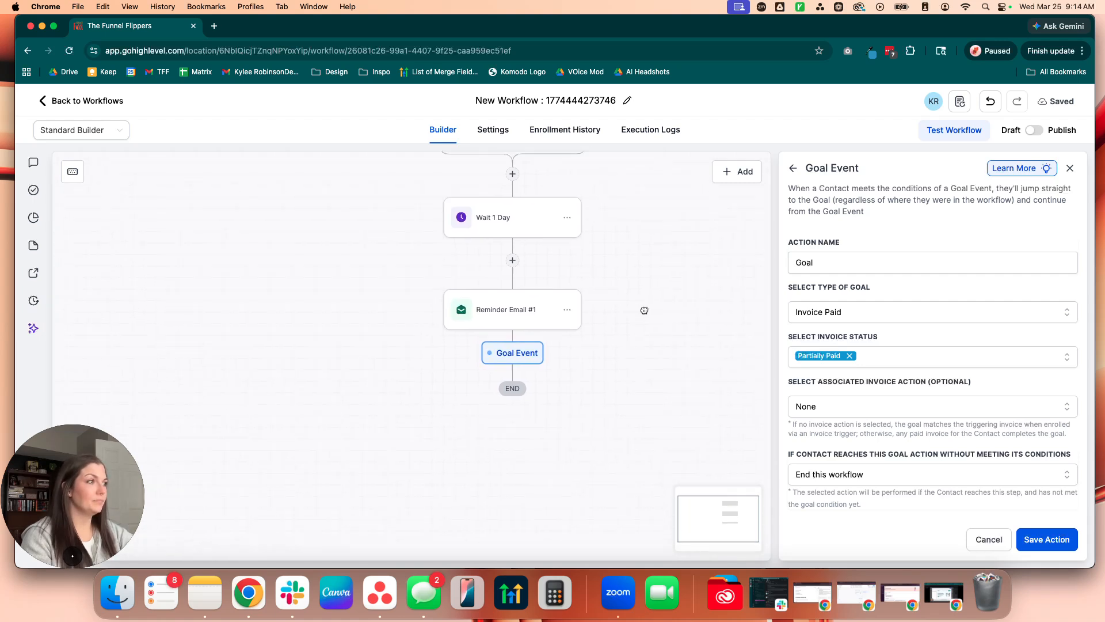
{"action": "left_click", "coordinate": [842, 471]}
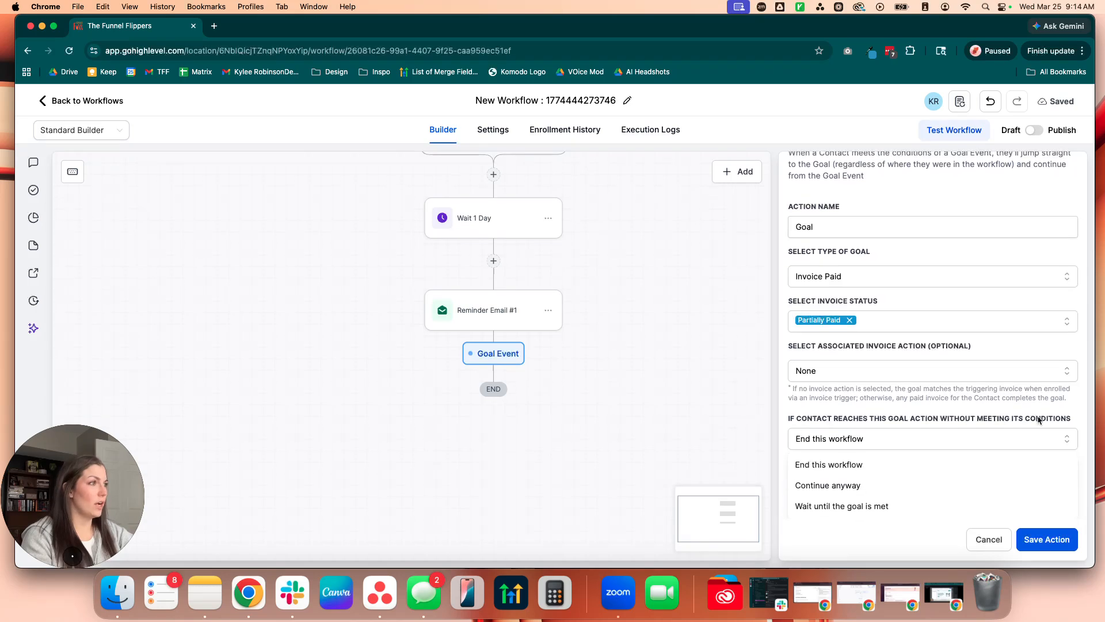
{"action": "left_click", "coordinate": [820, 471]}
{"action": "left_click", "coordinate": [1046, 539]}
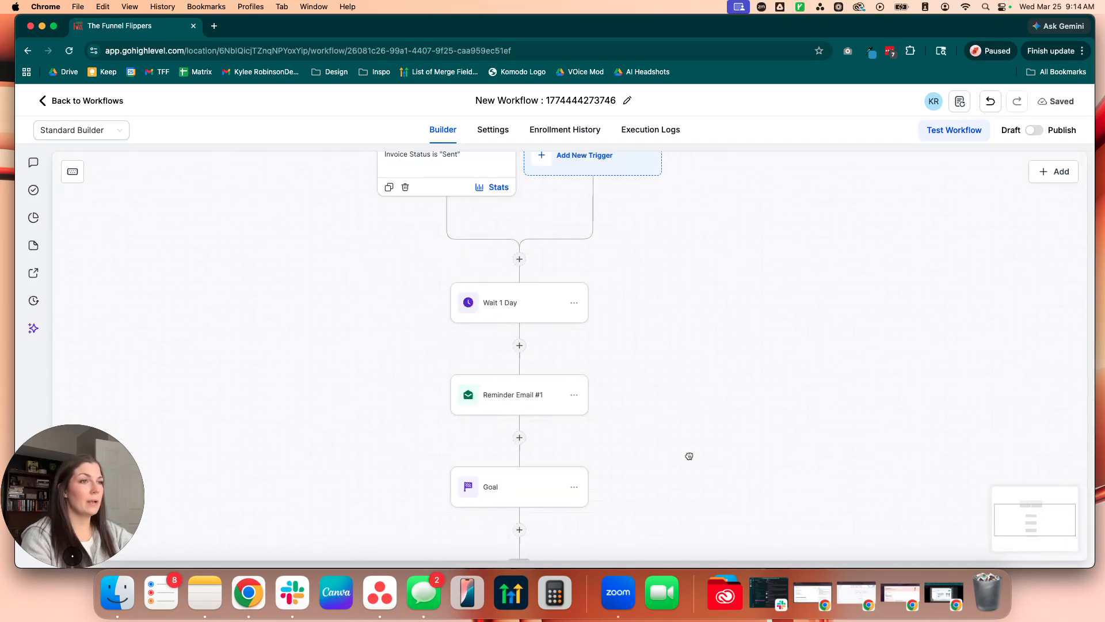
Step: Insert a Wait action between Reminder Email #1 and the Goal
{"action": "left_click_drag", "start_coordinate": [662, 430], "coordinate": [663, 374]}
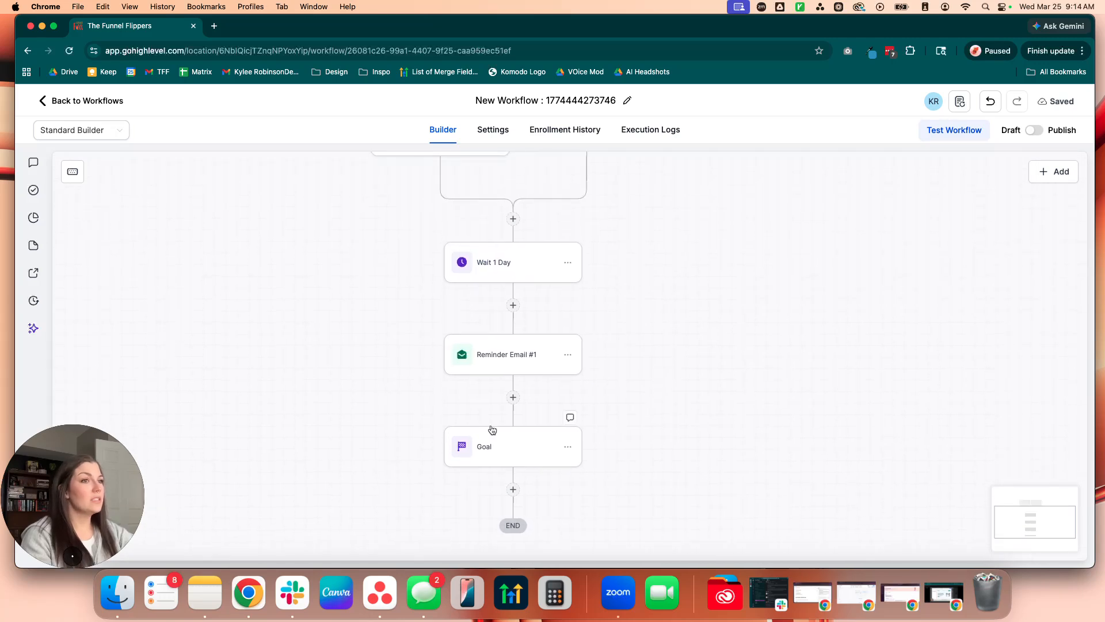
{"action": "left_click", "coordinate": [513, 397]}
{"action": "type", "text": "wait"}
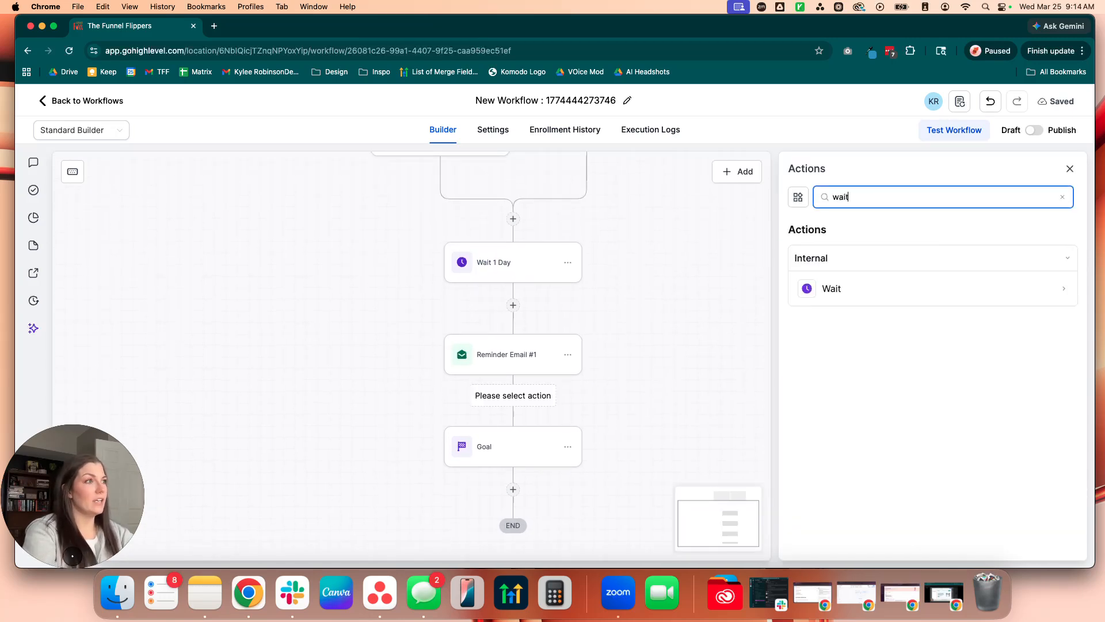
{"action": "left_click", "coordinate": [841, 298]}
Step: Set the new wait's time delay to 1 day, name it "Wait 1 Day" and save it
{"action": "left_click", "coordinate": [617, 345]}
{"action": "type", "text": "1"}
{"action": "left_click", "coordinate": [693, 342]}
{"action": "left_click", "coordinate": [693, 403]}
{"action": "left_click", "coordinate": [652, 243]}
{"action": "type", "text": "1 Day"}
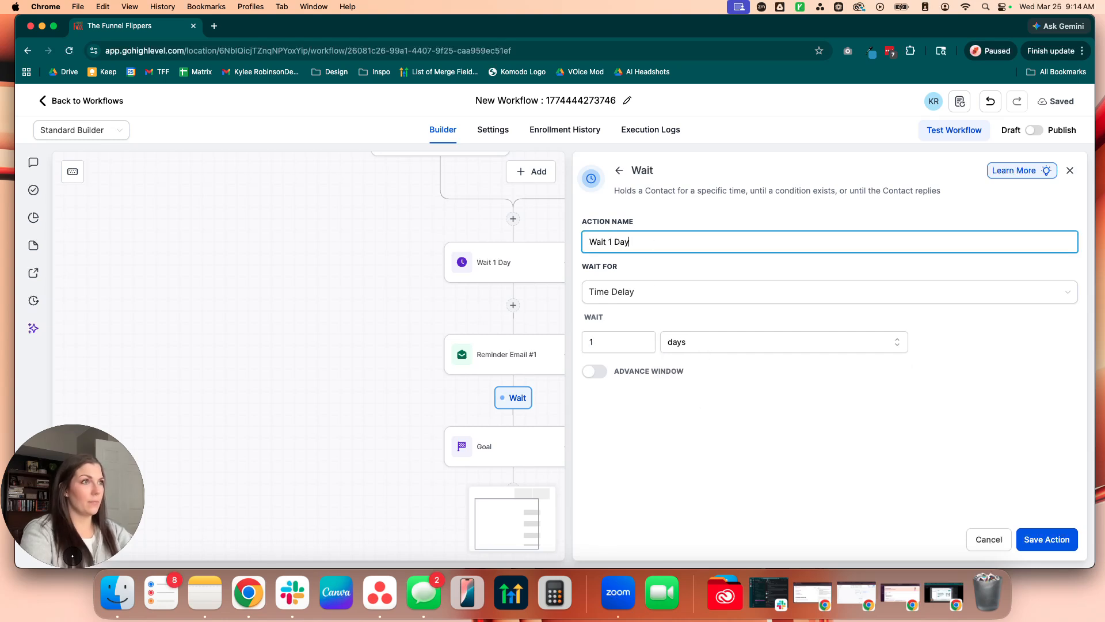
Step: Insert a Send SMS action before the Goal with the message "reminder invoice due" and save it
{"action": "left_click_drag", "start_coordinate": [742, 348], "coordinate": [743, 190]}
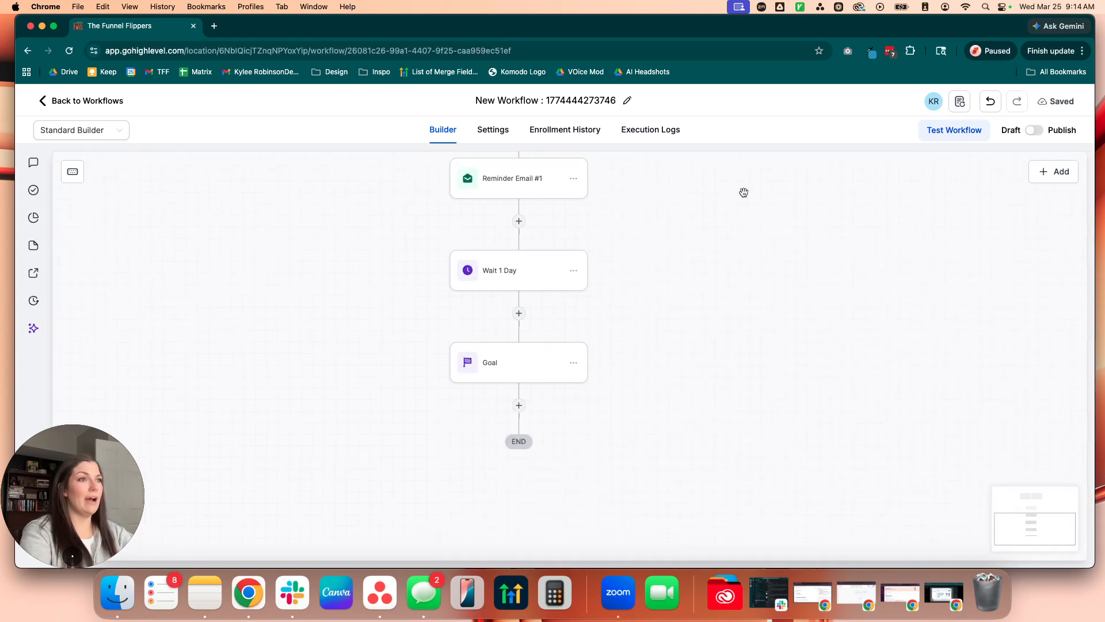
{"action": "left_click", "coordinate": [518, 312]}
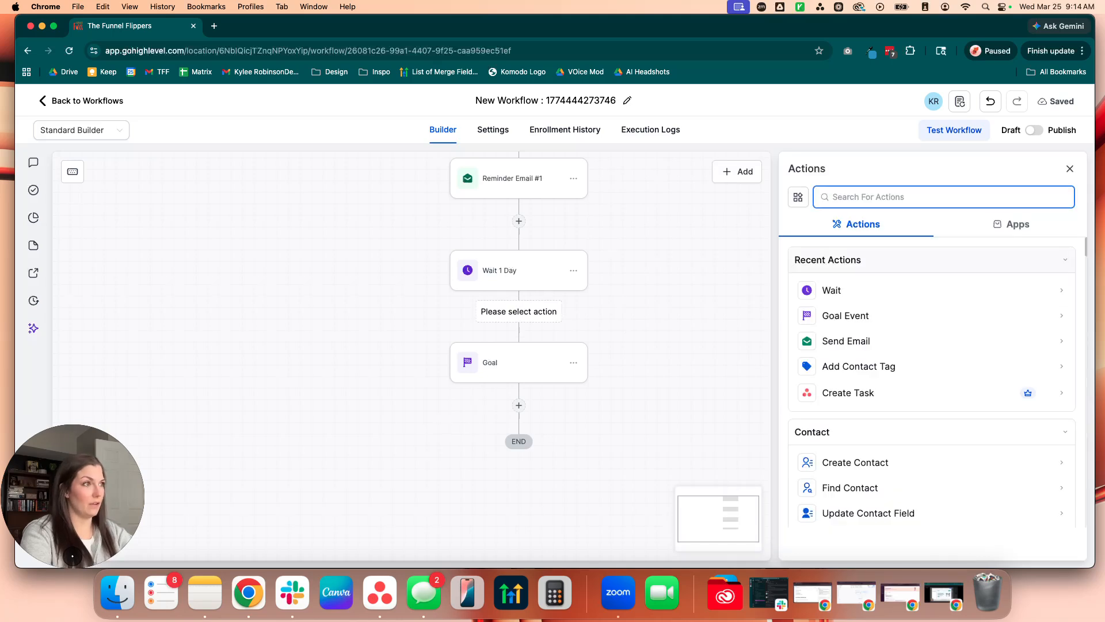
{"action": "type", "text": "sms"}
{"action": "left_click", "coordinate": [896, 289]}
{"action": "type", "text": "remind"}
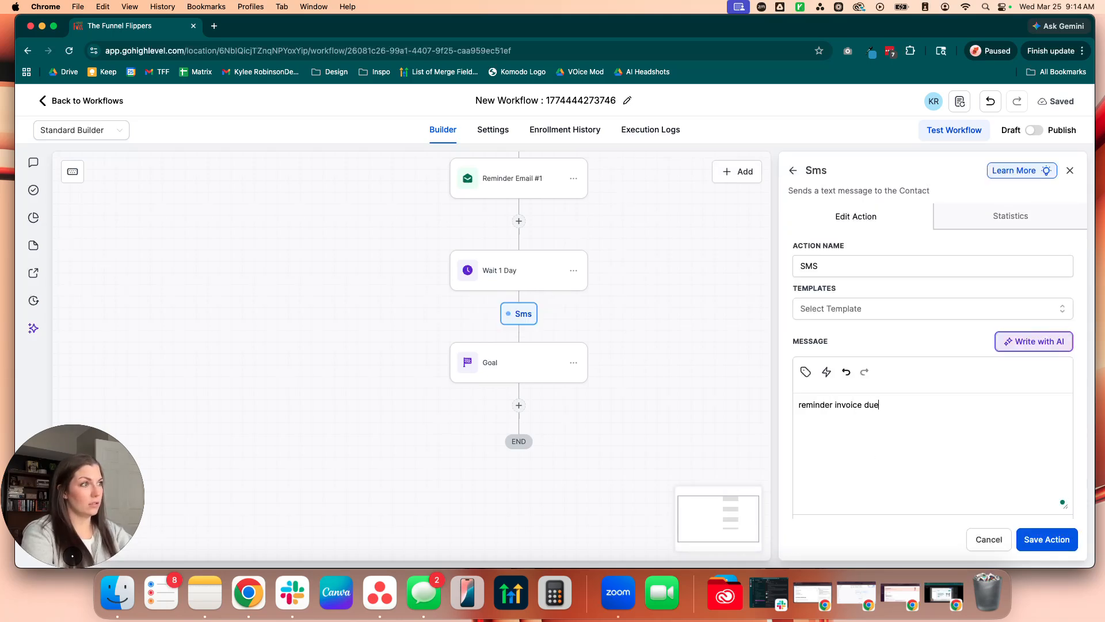
{"action": "type", "text": "er invoice due"}
{"action": "left_click", "coordinate": [1050, 539]}
Step: Review the workflow's sequence from the Invoice trigger through the waits and reminders to the Goal
{"action": "left_click_drag", "start_coordinate": [765, 234], "coordinate": [785, 386]}
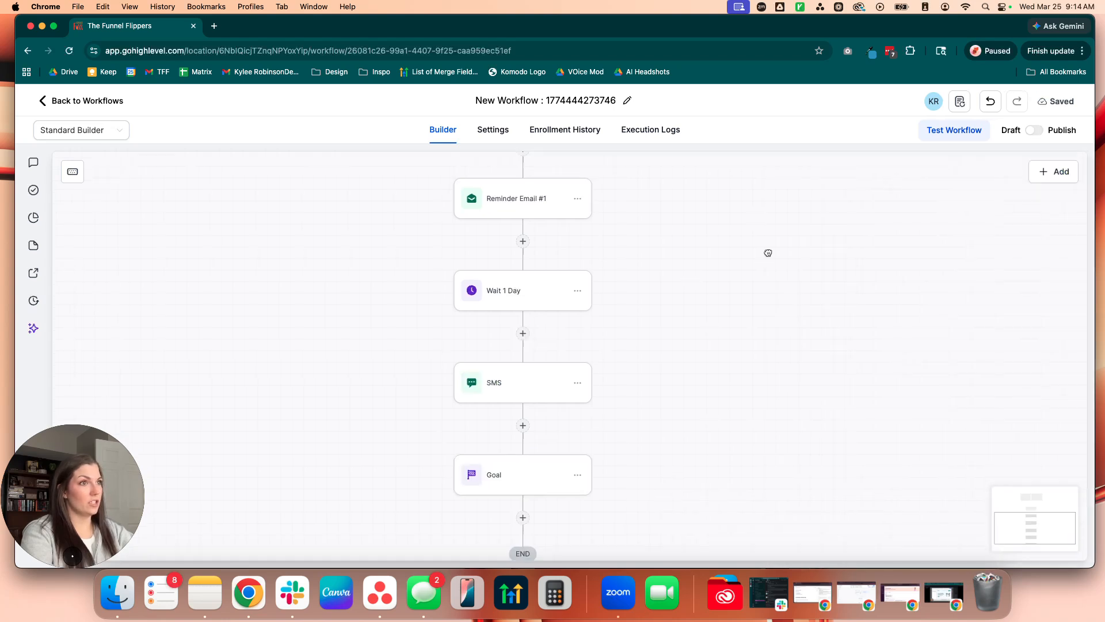
{"action": "scroll", "coordinate": [785, 386], "scroll_direction": "up", "scroll_amount": 2}
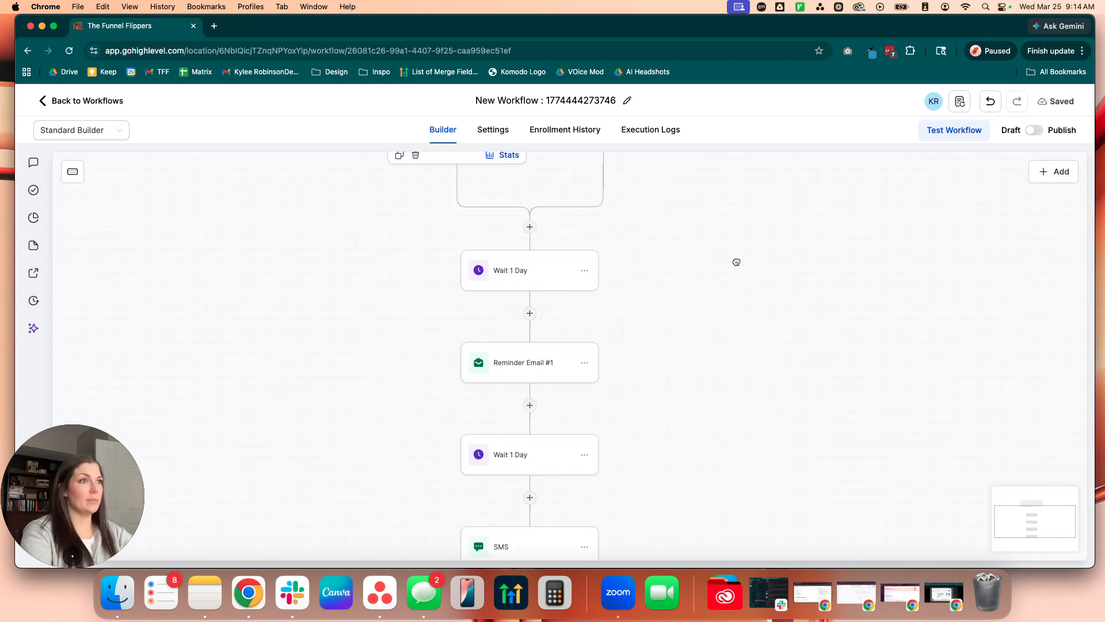
{"action": "left_click_drag", "start_coordinate": [735, 259], "coordinate": [716, 400]}
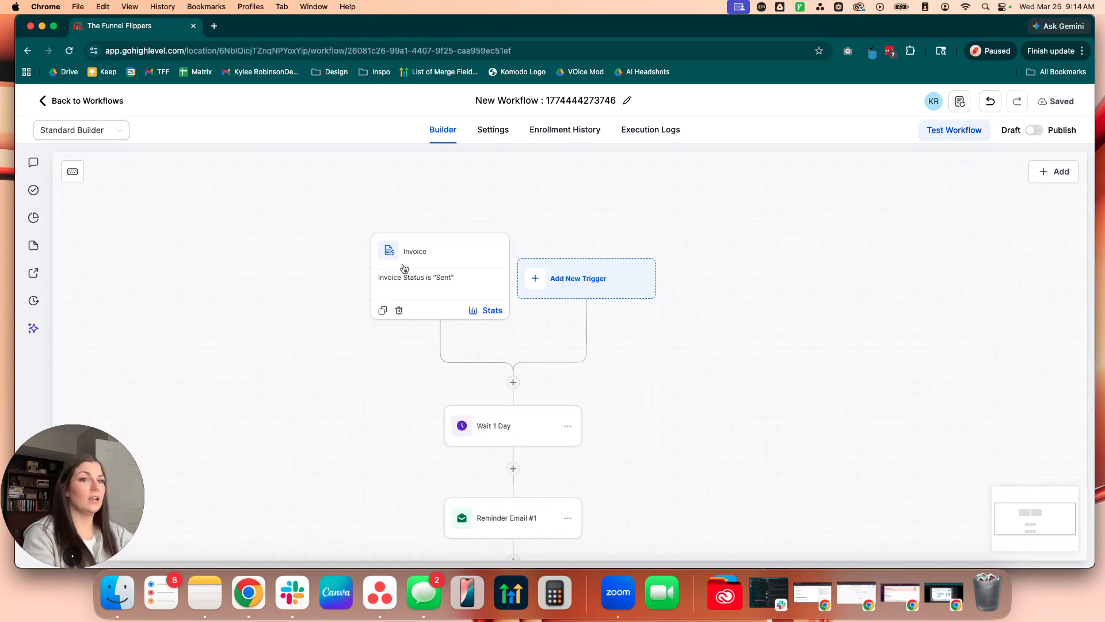
{"action": "scroll", "coordinate": [595, 385], "scroll_direction": "down", "scroll_amount": 5}
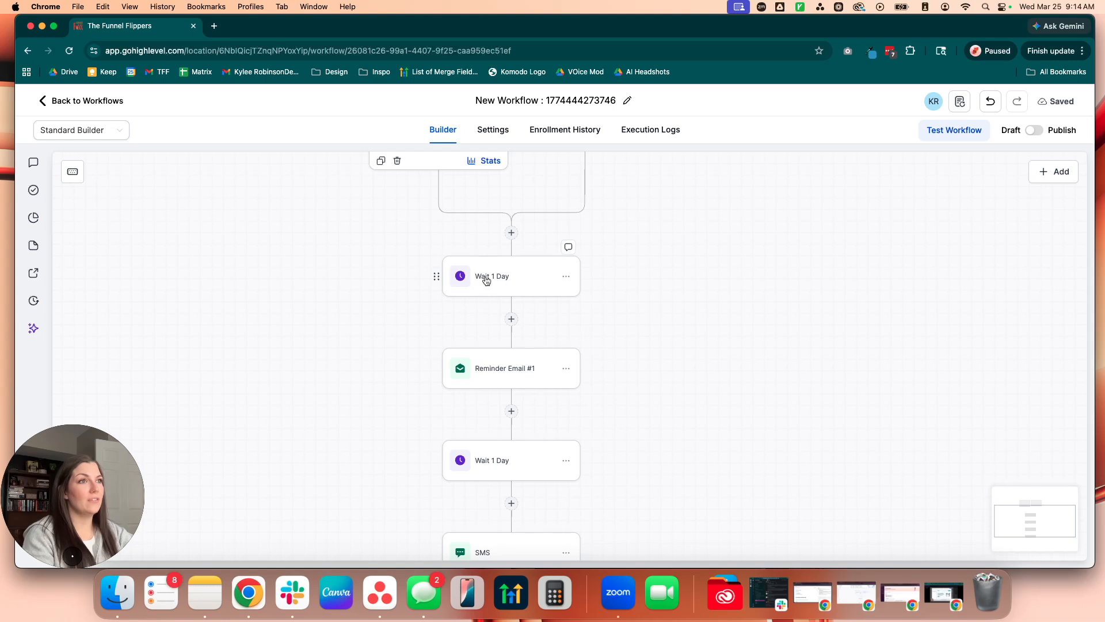
{"action": "scroll", "coordinate": [634, 331], "scroll_direction": "down", "scroll_amount": 5}
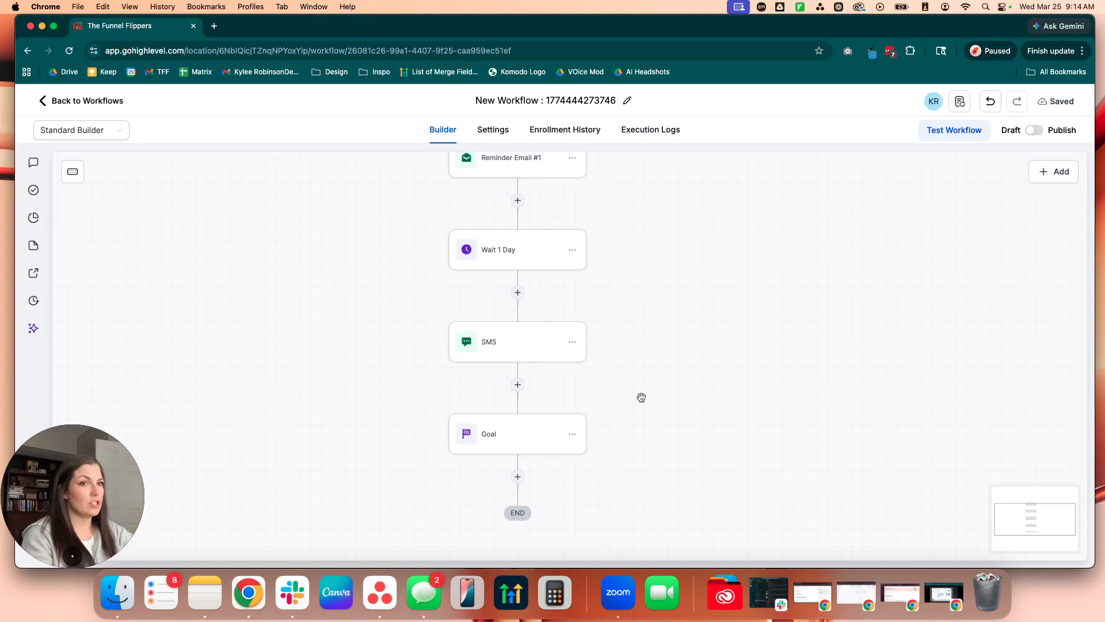
{"action": "scroll", "coordinate": [642, 400], "scroll_direction": "up", "scroll_amount": 1}
{"action": "scroll", "coordinate": [698, 407], "scroll_direction": "down", "scroll_amount": 5}
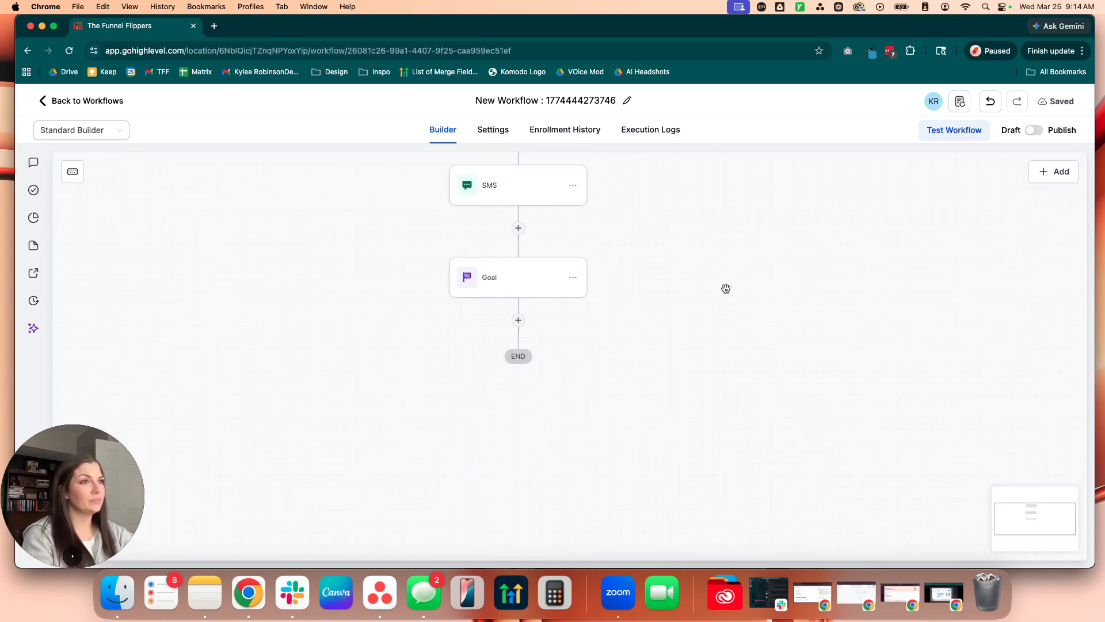
Step: Add a Send Email action after the Goal
{"action": "left_click", "coordinate": [520, 320]}
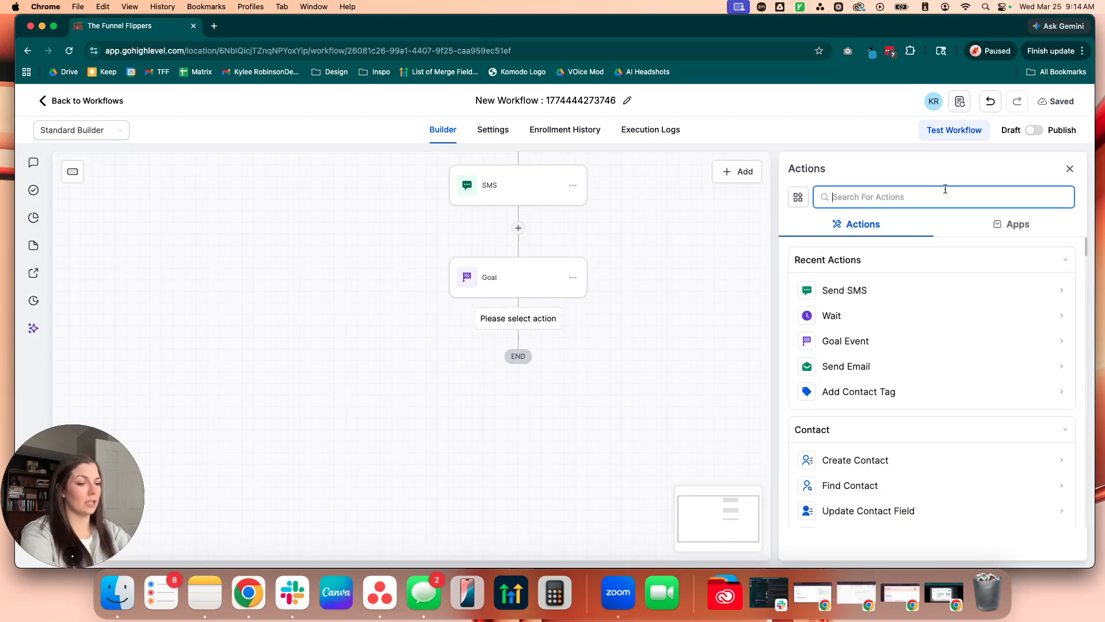
{"action": "type", "text": "email"}
{"action": "left_click", "coordinate": [862, 289]}
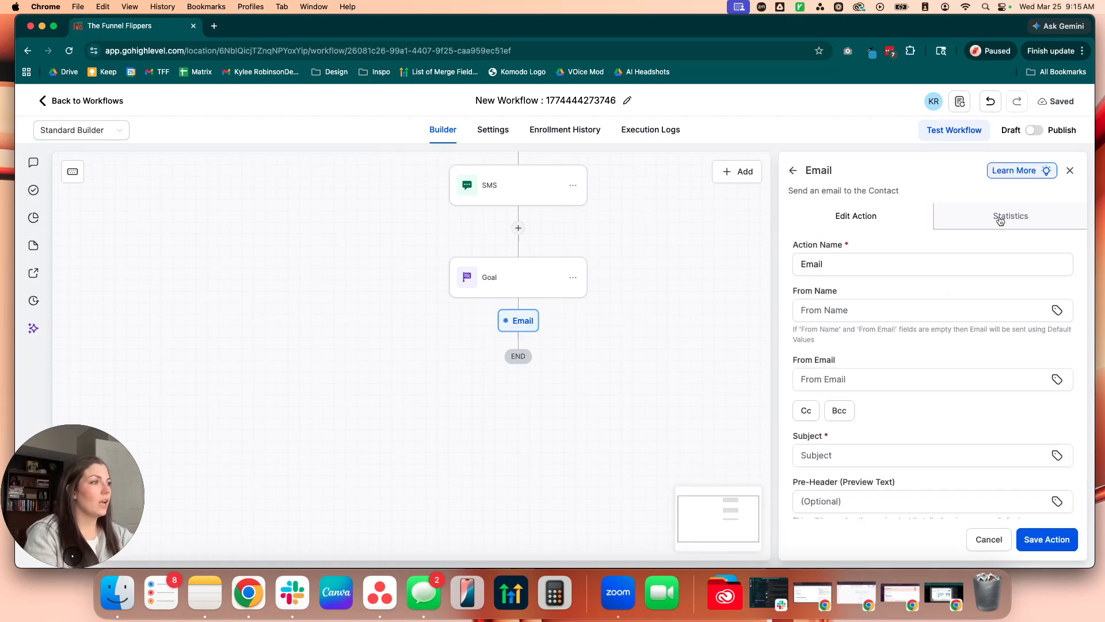
Step: Use the existing template "2 hours before 10am est" for the email after the Goal and save the action
{"action": "scroll", "coordinate": [900, 344], "scroll_direction": "down", "scroll_amount": 10}
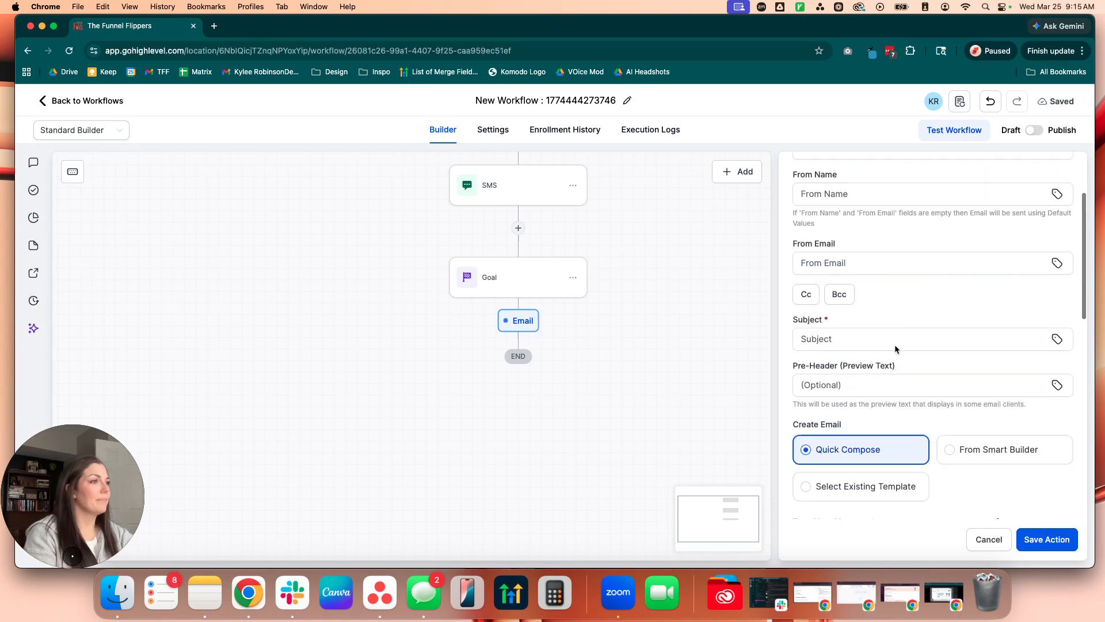
{"action": "left_click", "coordinate": [964, 390]}
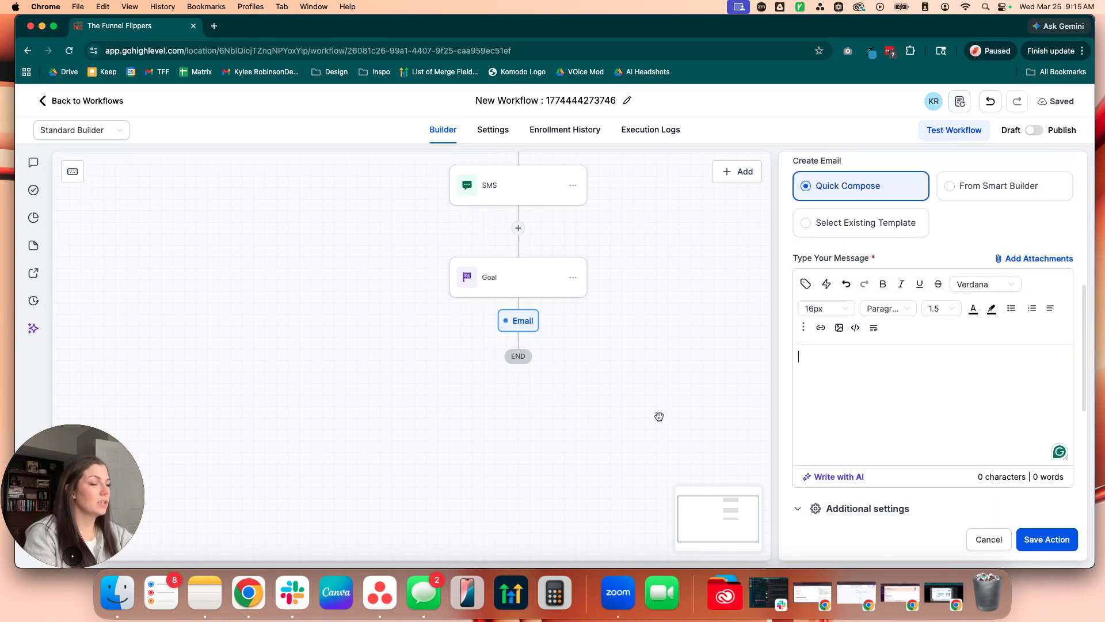
{"action": "scroll", "coordinate": [910, 393], "scroll_direction": "up", "scroll_amount": 5}
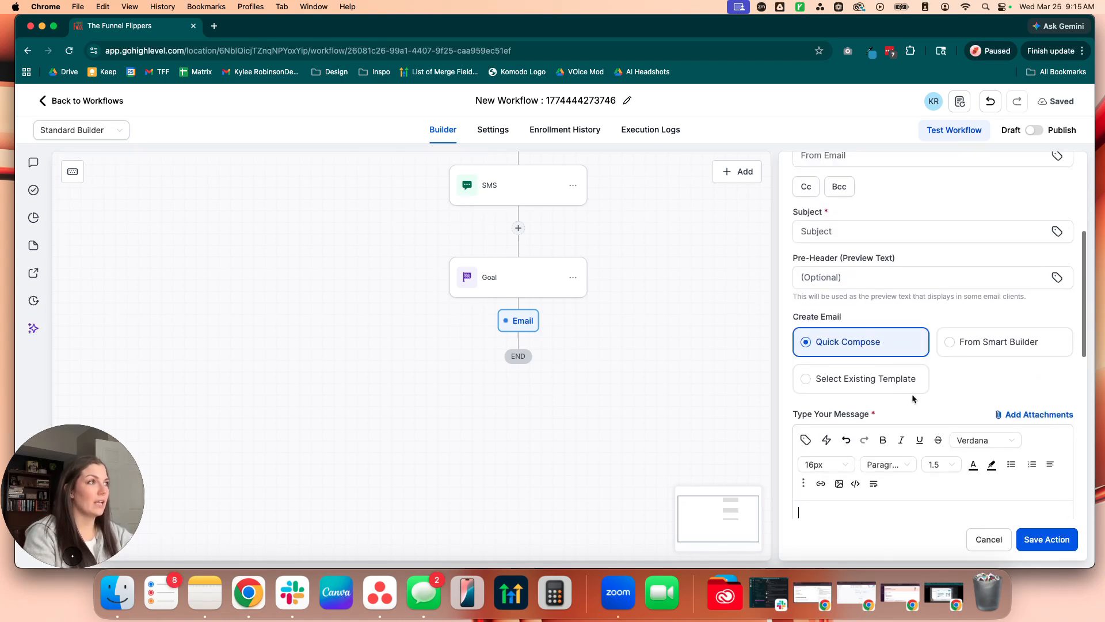
{"action": "left_click", "coordinate": [850, 425]}
{"action": "scroll", "coordinate": [864, 367], "scroll_direction": "down", "scroll_amount": 3}
{"action": "left_click", "coordinate": [864, 367]}
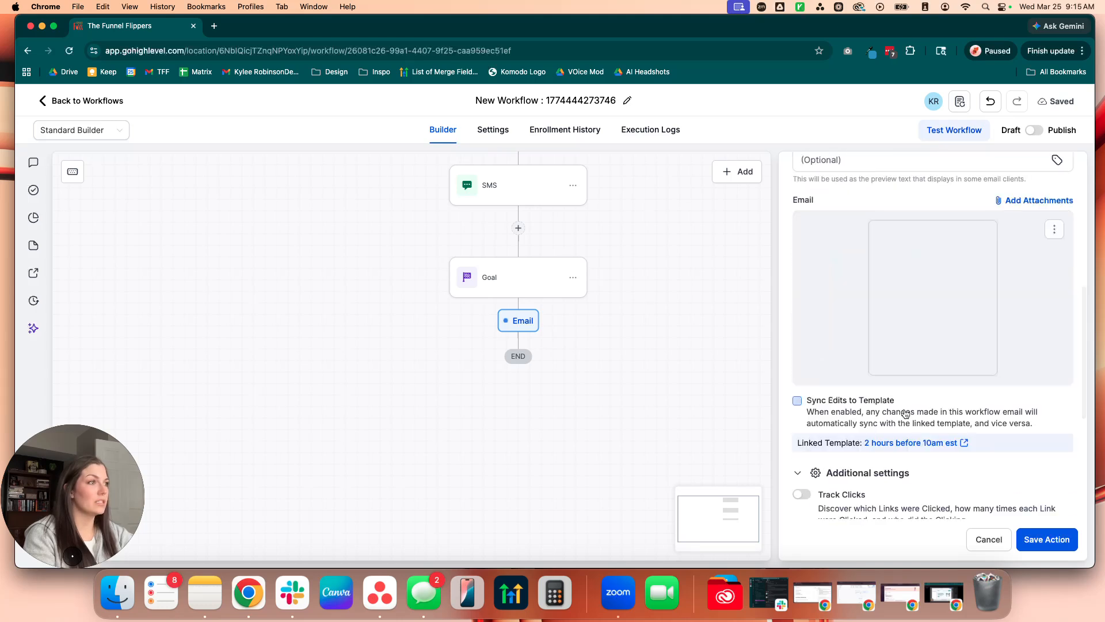
{"action": "left_click", "coordinate": [1047, 539]}
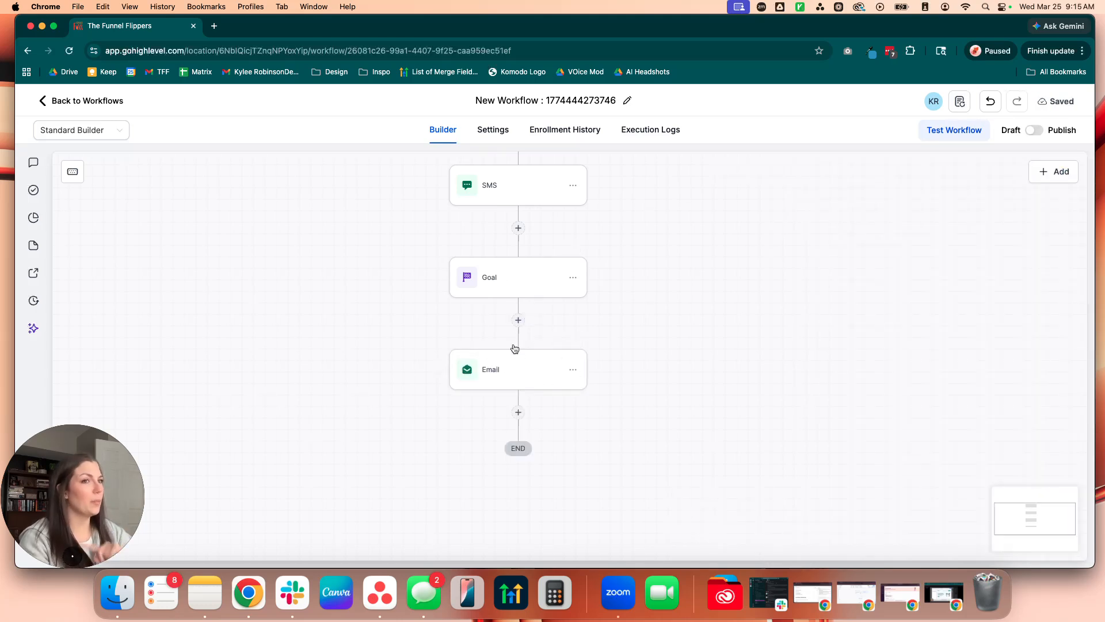
Step: Delete the Invoice trigger from the start of the workflow
{"action": "scroll", "coordinate": [612, 246], "scroll_direction": "up", "scroll_amount": 5}
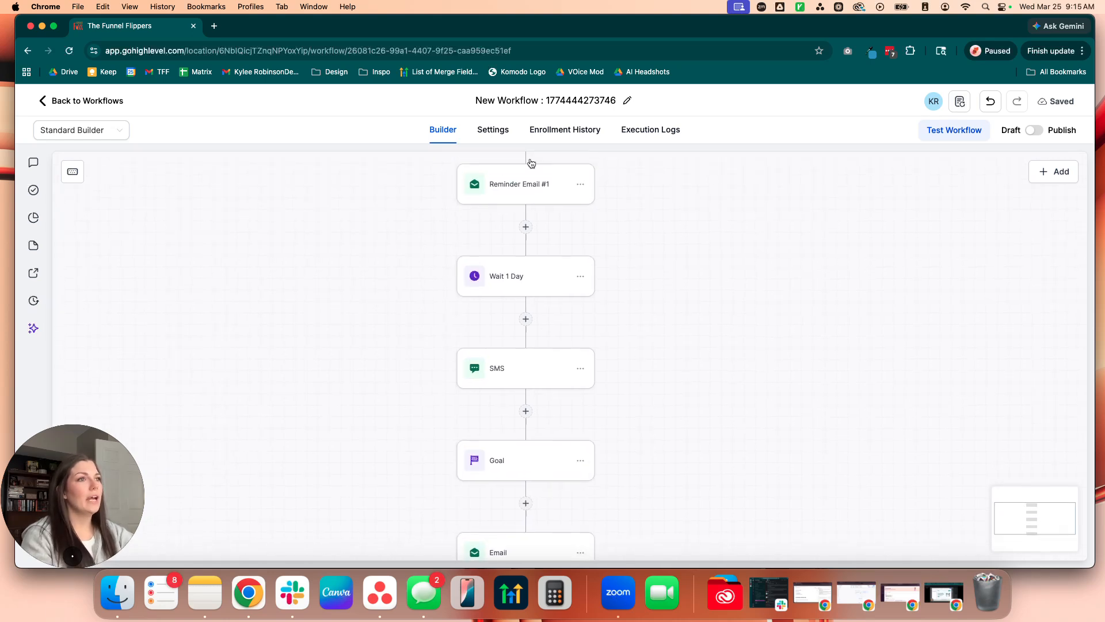
{"action": "scroll", "coordinate": [616, 359], "scroll_direction": "up", "scroll_amount": 3}
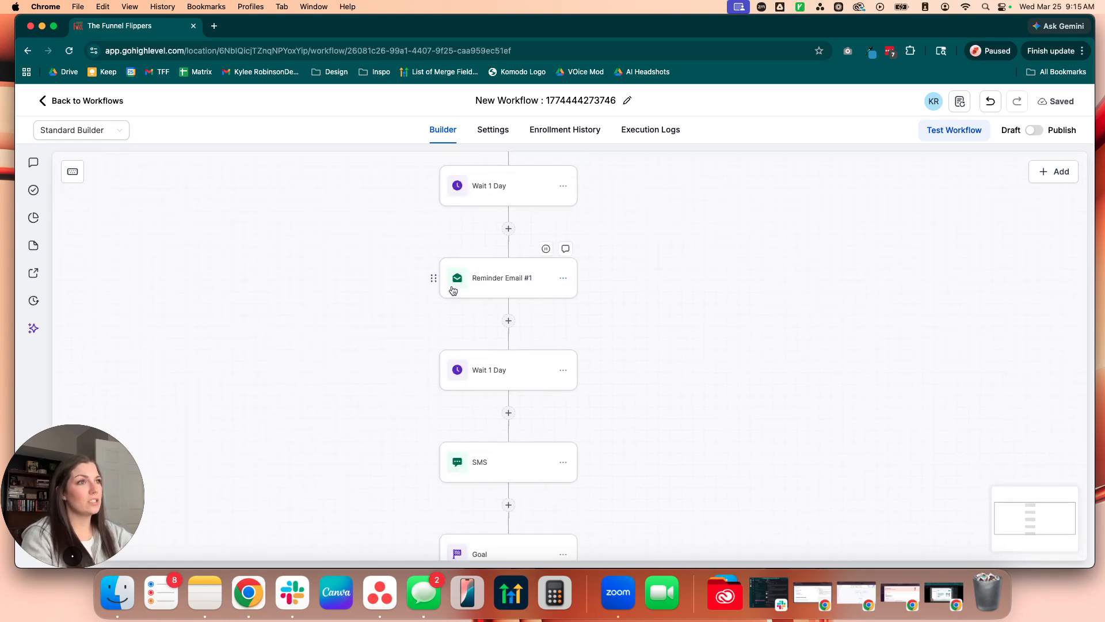
{"action": "scroll", "coordinate": [641, 242], "scroll_direction": "down", "scroll_amount": 5}
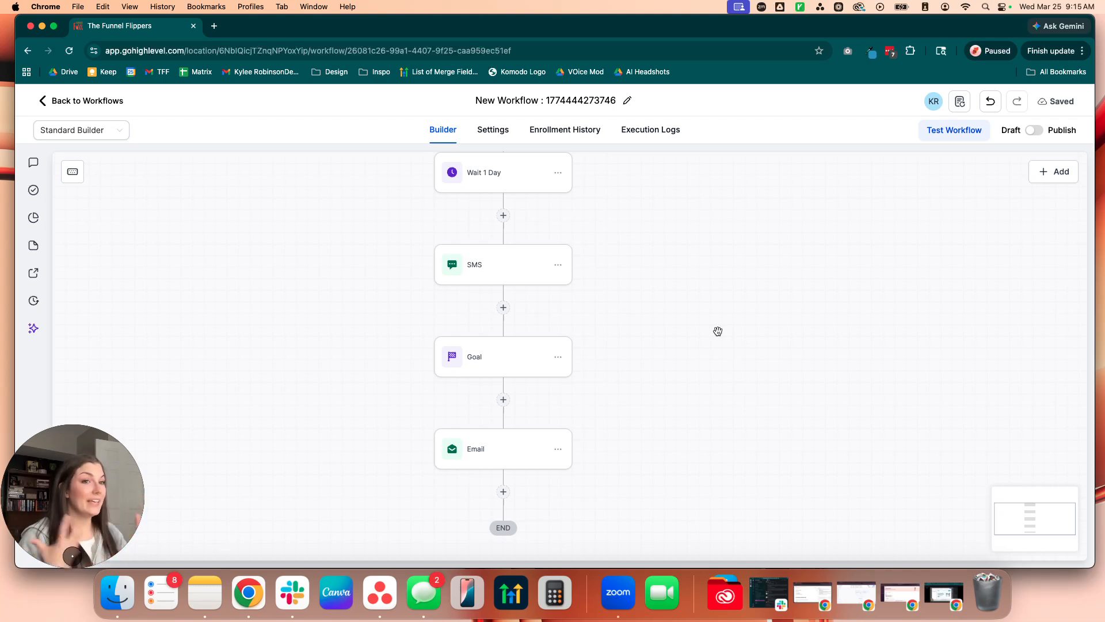
{"action": "scroll", "coordinate": [718, 331], "scroll_direction": "up", "scroll_amount": 10}
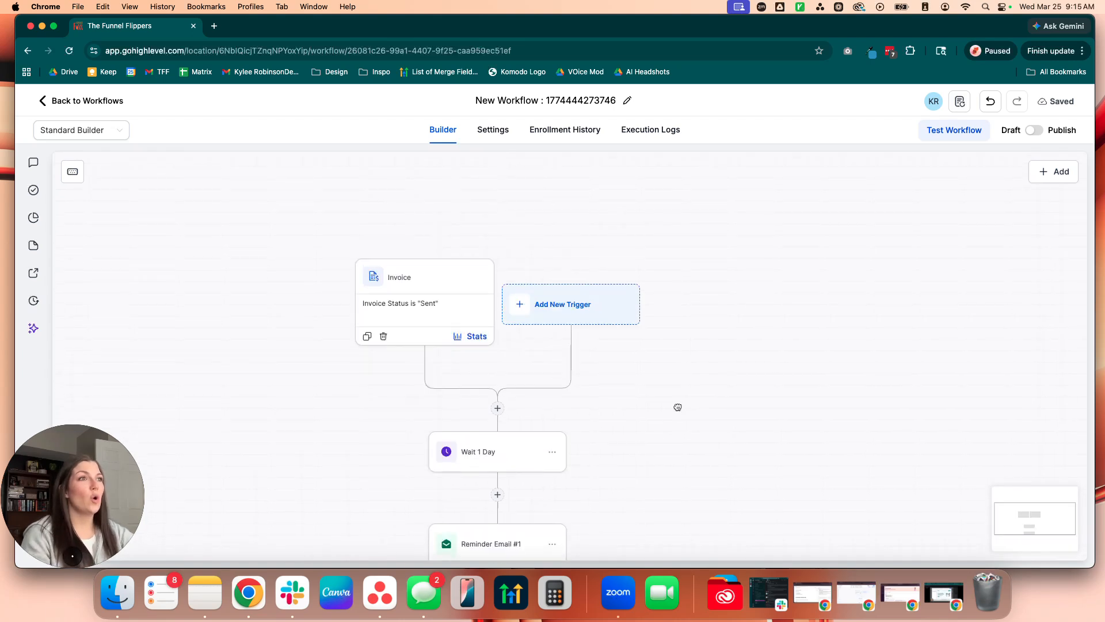
{"action": "left_click", "coordinate": [410, 276]}
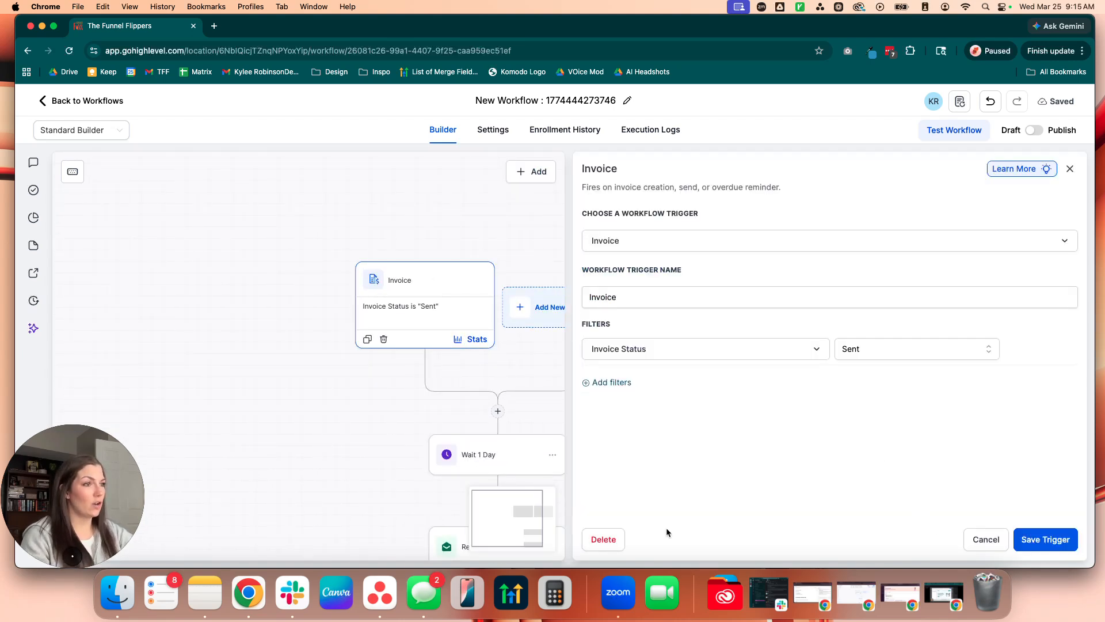
{"action": "left_click", "coordinate": [605, 537]}
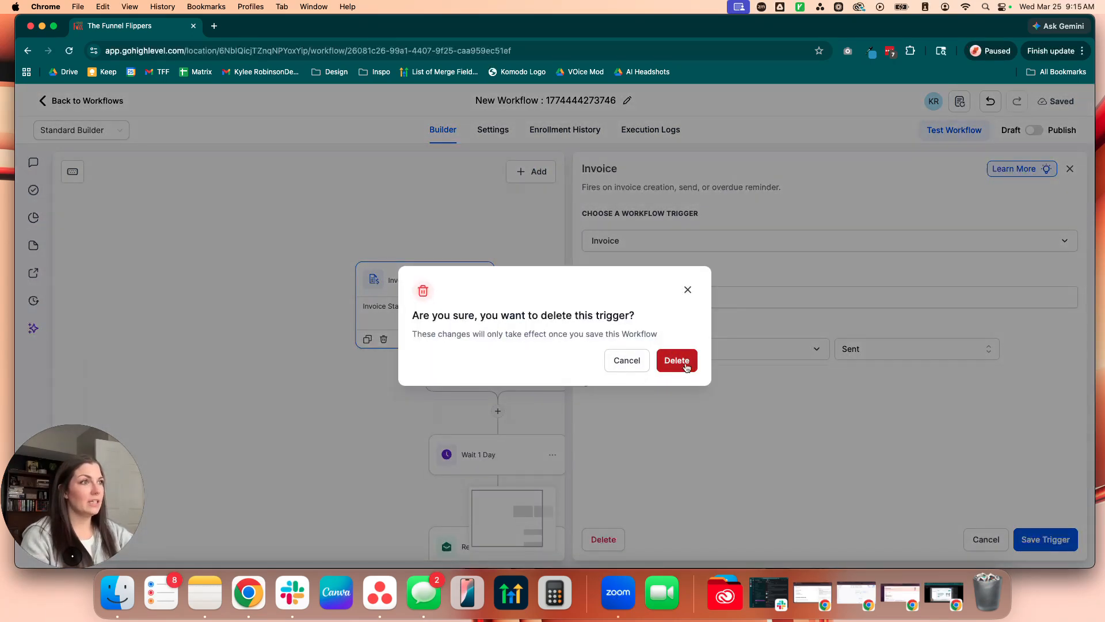
{"action": "left_click", "coordinate": [679, 361]}
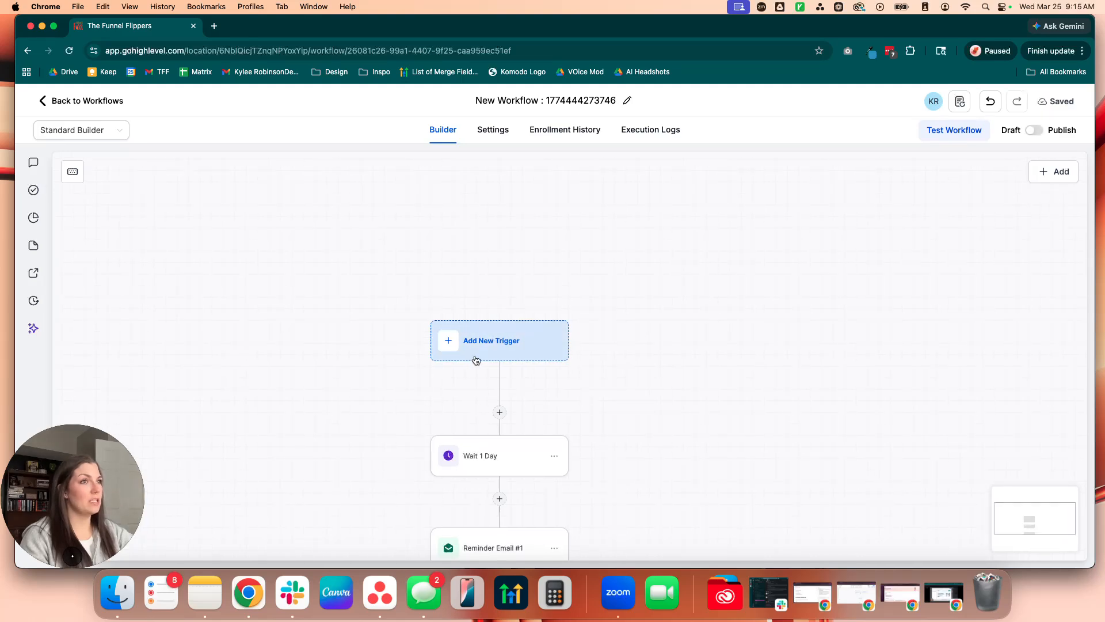
Step: Start a new trigger for the workflow and search the available triggers for "review", ending with the search cleared
{"action": "left_click", "coordinate": [481, 340]}
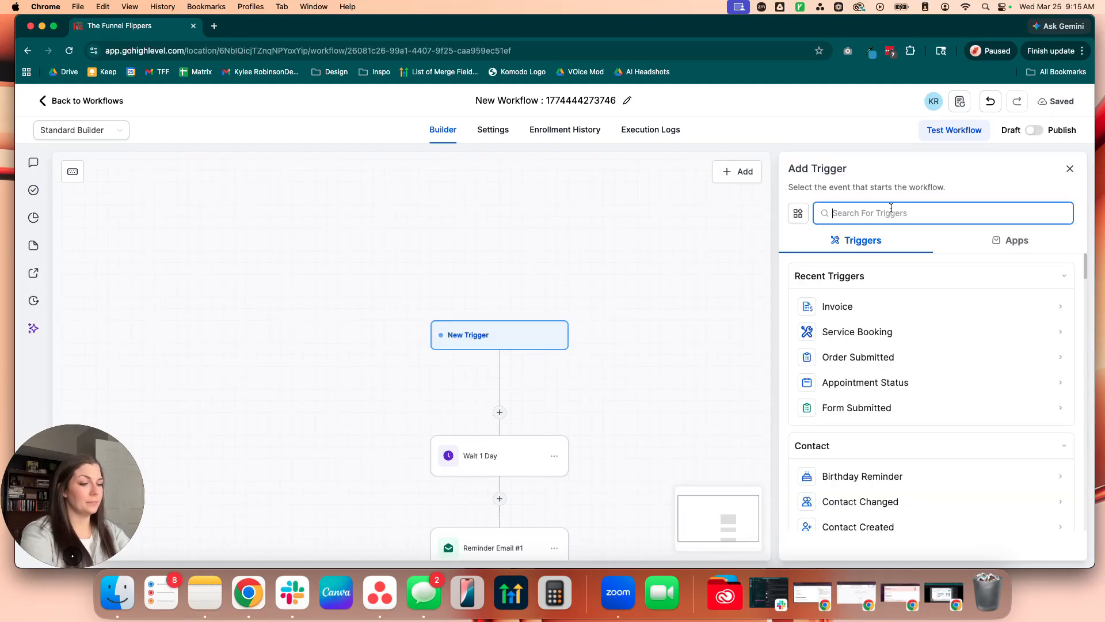
{"action": "type", "text": "review"}
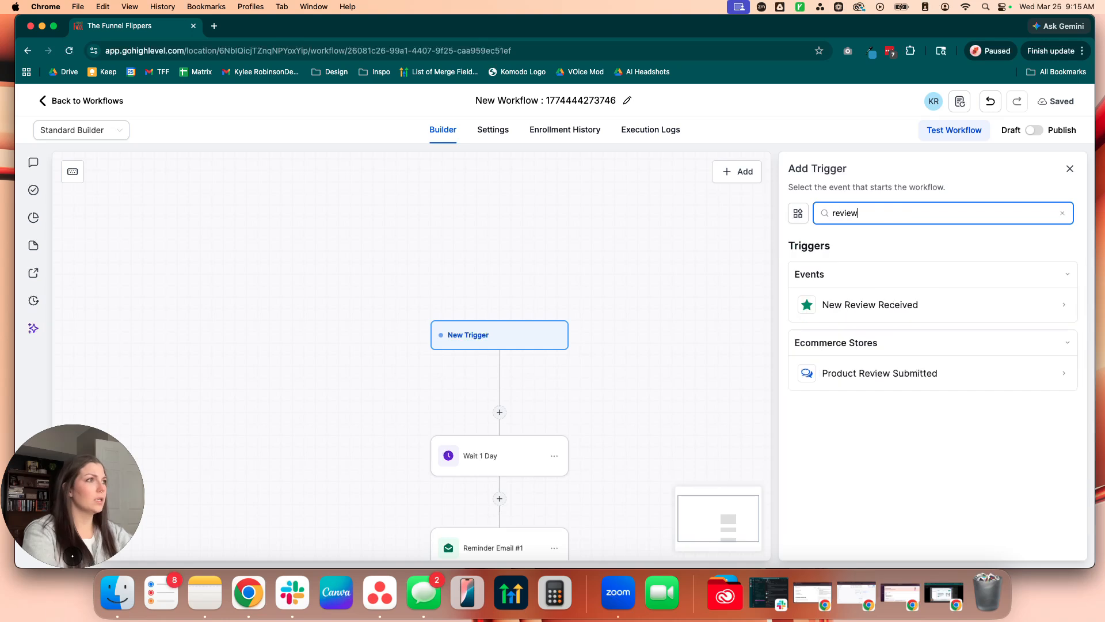
{"action": "key", "text": "BackSpace"}
{"action": "key", "text": "BackSpace"}
{"action": "key", "text": "BackSpace"}
{"action": "key", "text": "BackSpace"}
{"action": "key", "text": "BackSpace"}
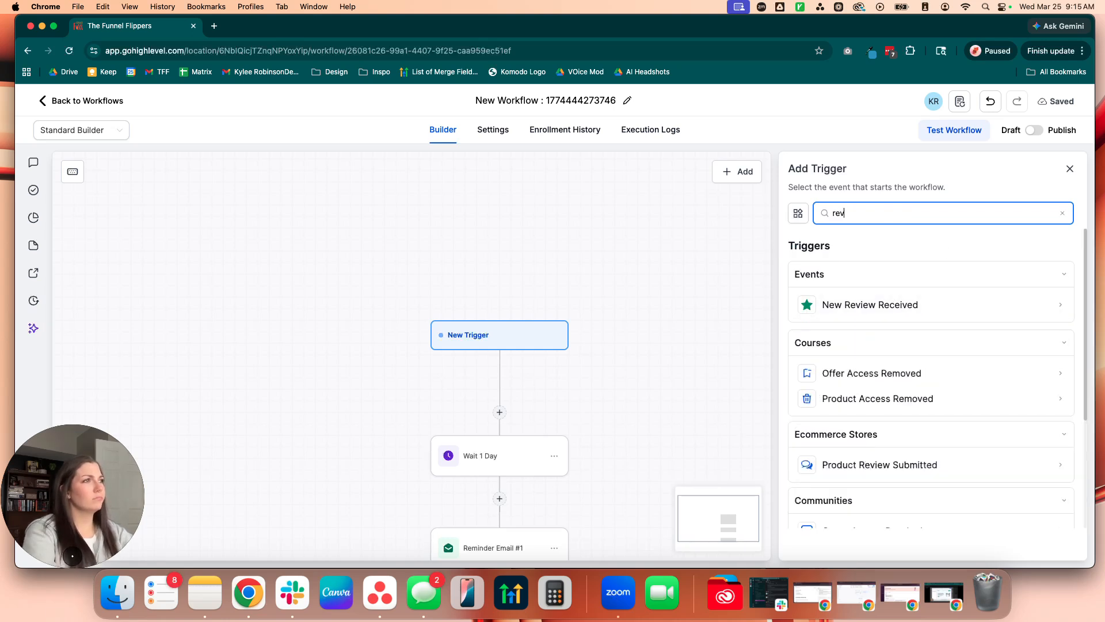
{"action": "key", "text": "BackSpace"}
{"action": "type", "text": "re"}
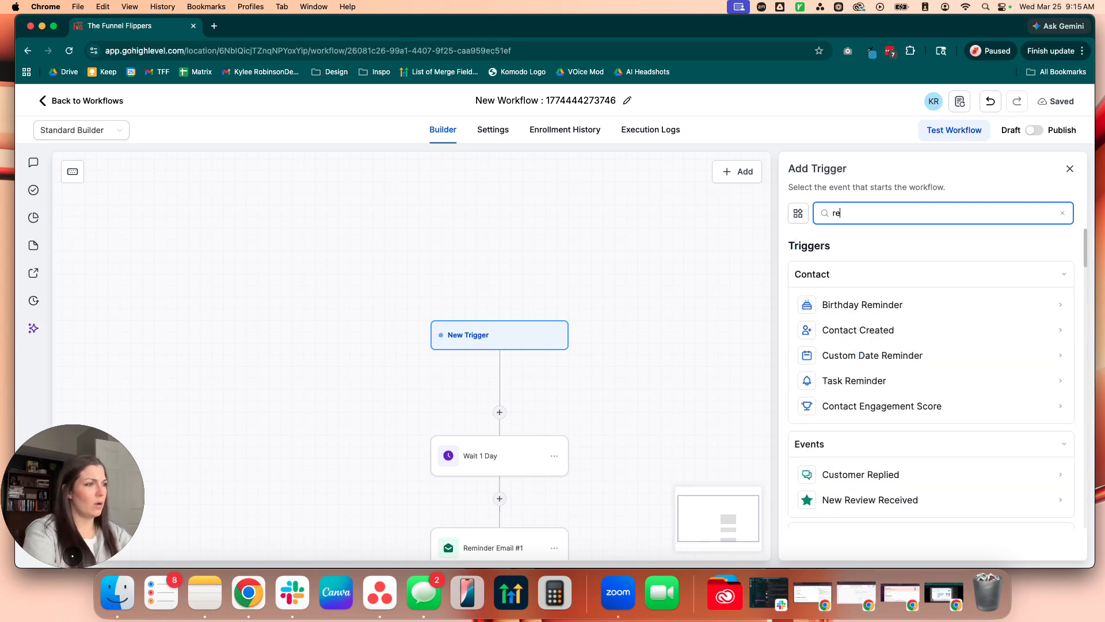
{"action": "key", "text": "BackSpace"}
{"action": "key", "text": "BackSpace"}
Step: Look through the full list of trigger categories for one that suits starting a review request
{"action": "scroll", "coordinate": [990, 363], "scroll_direction": "down", "scroll_amount": 5}
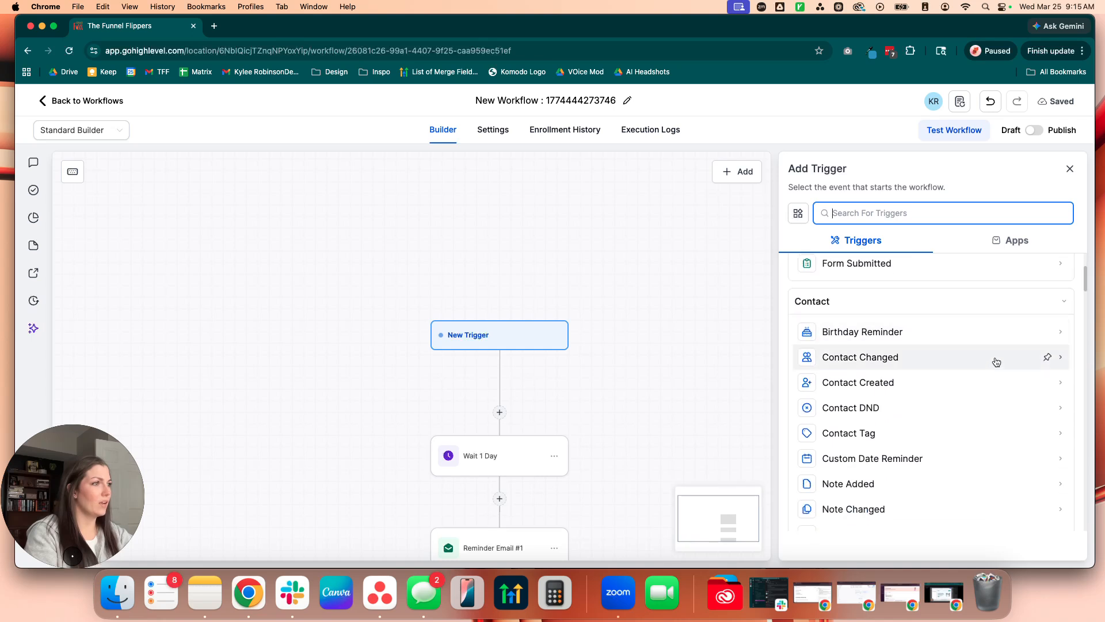
{"action": "scroll", "coordinate": [982, 369], "scroll_direction": "down", "scroll_amount": 3}
{"action": "scroll", "coordinate": [972, 373], "scroll_direction": "down", "scroll_amount": 8}
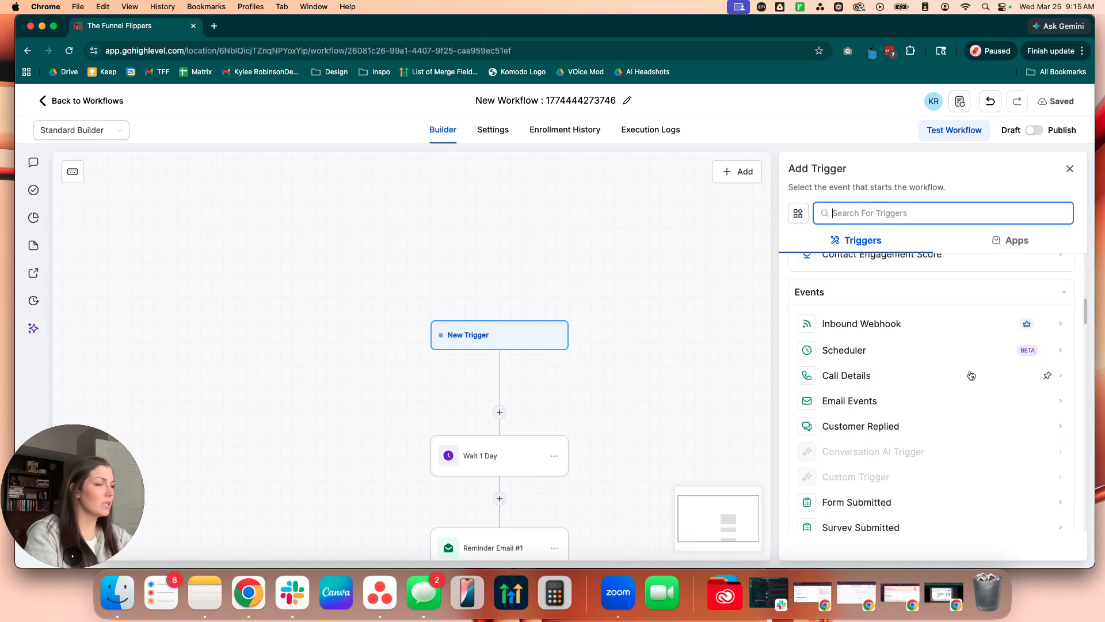
{"action": "scroll", "coordinate": [869, 452], "scroll_direction": "down", "scroll_amount": 3}
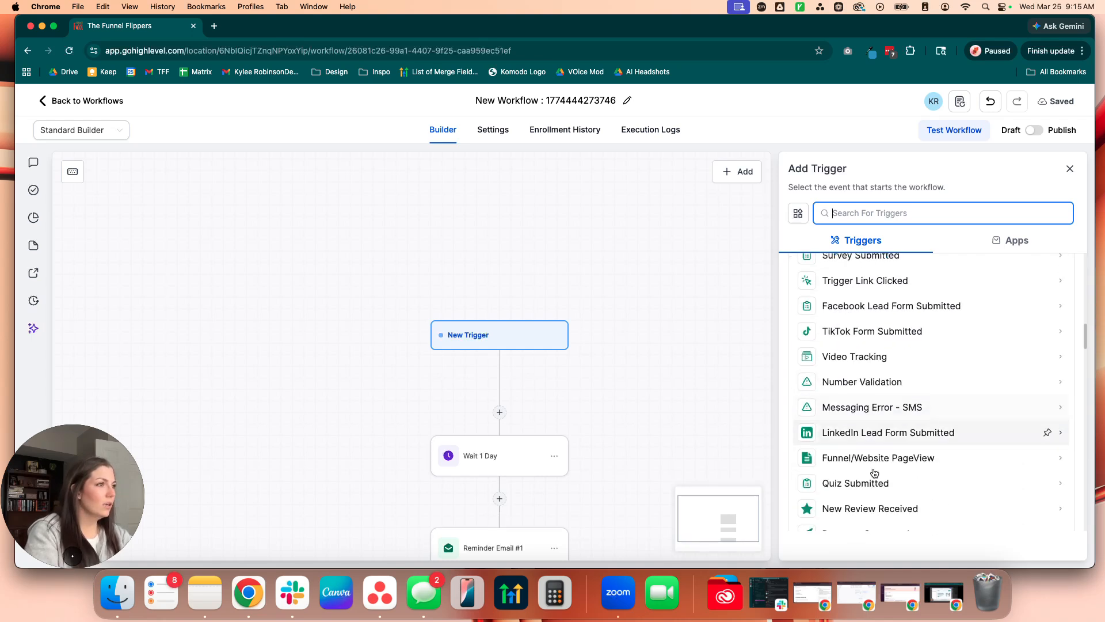
{"action": "scroll", "coordinate": [863, 461], "scroll_direction": "down", "scroll_amount": 5}
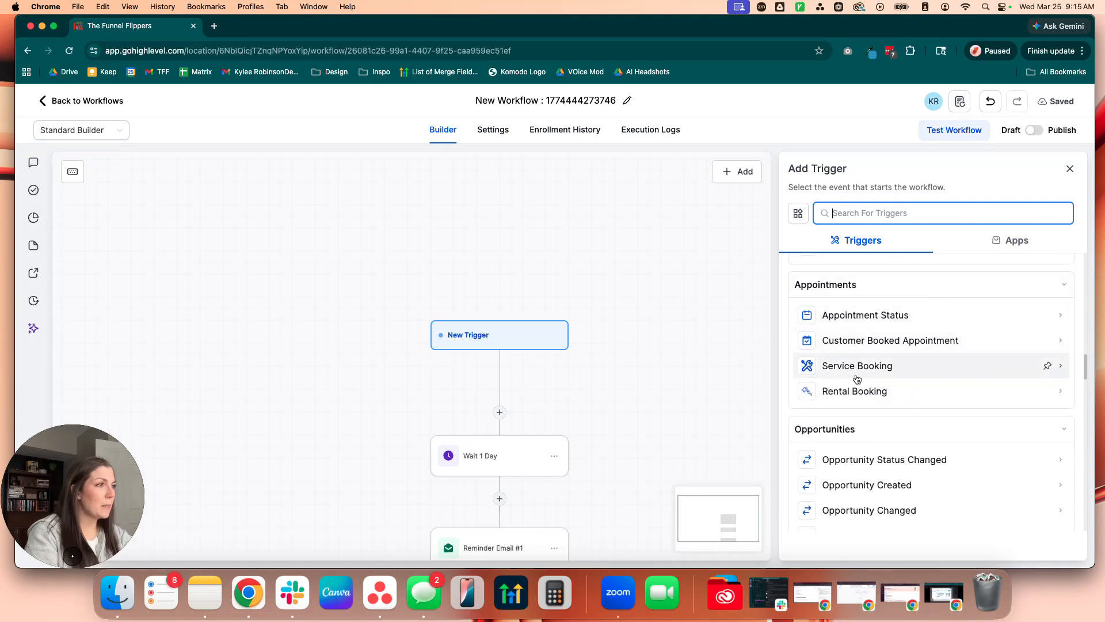
{"action": "scroll", "coordinate": [893, 403], "scroll_direction": "down", "scroll_amount": 3}
{"action": "scroll", "coordinate": [862, 404], "scroll_direction": "down", "scroll_amount": 5}
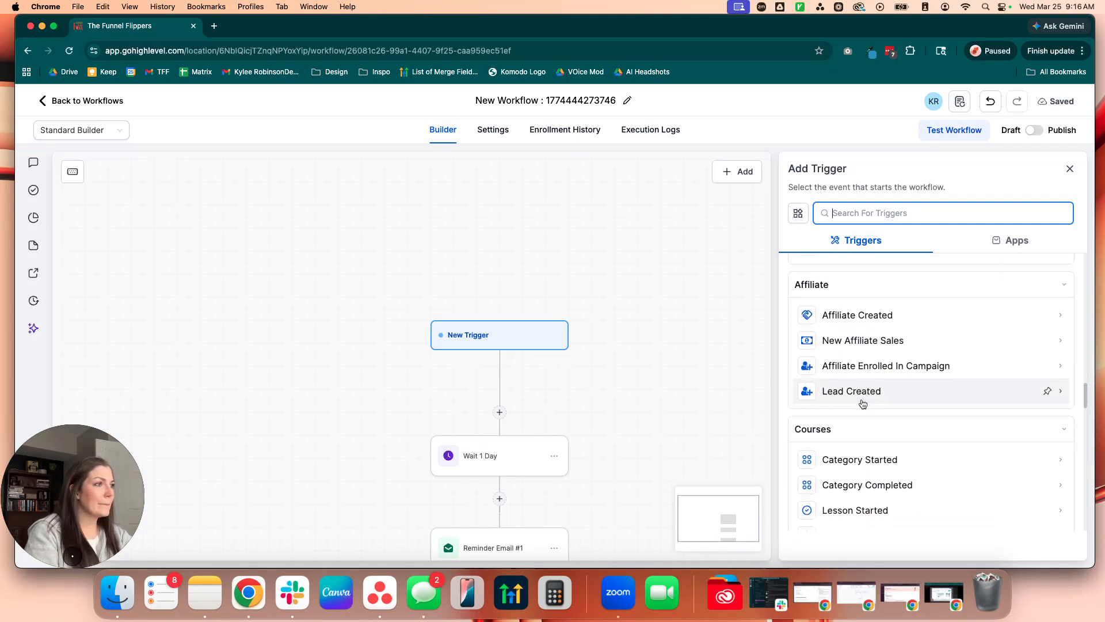
{"action": "scroll", "coordinate": [862, 404], "scroll_direction": "down", "scroll_amount": 5}
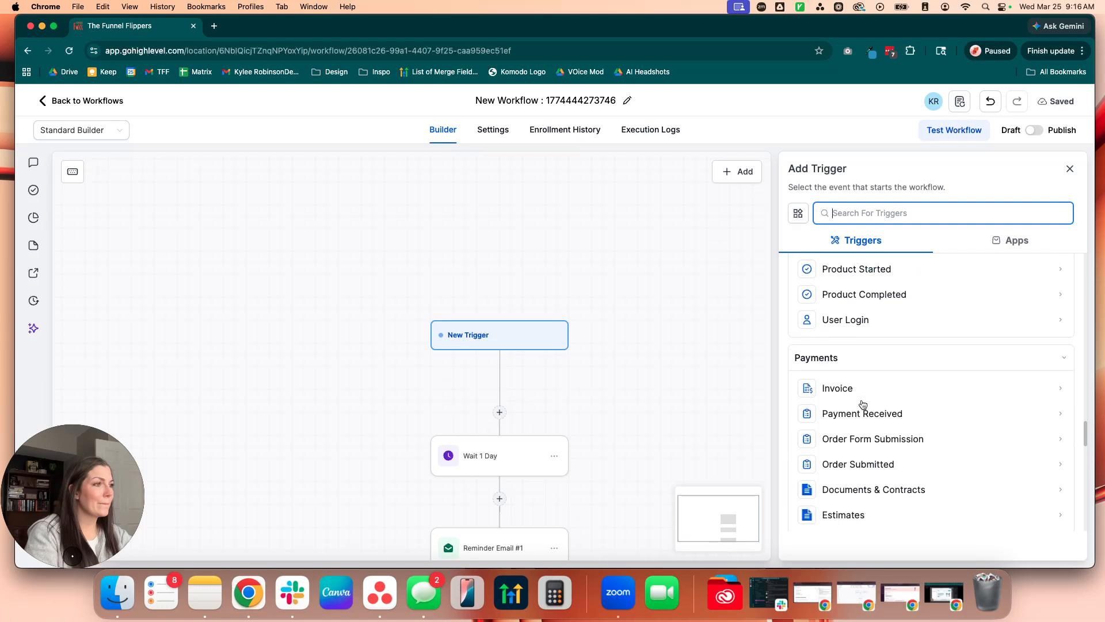
{"action": "scroll", "coordinate": [861, 404], "scroll_direction": "down", "scroll_amount": 5}
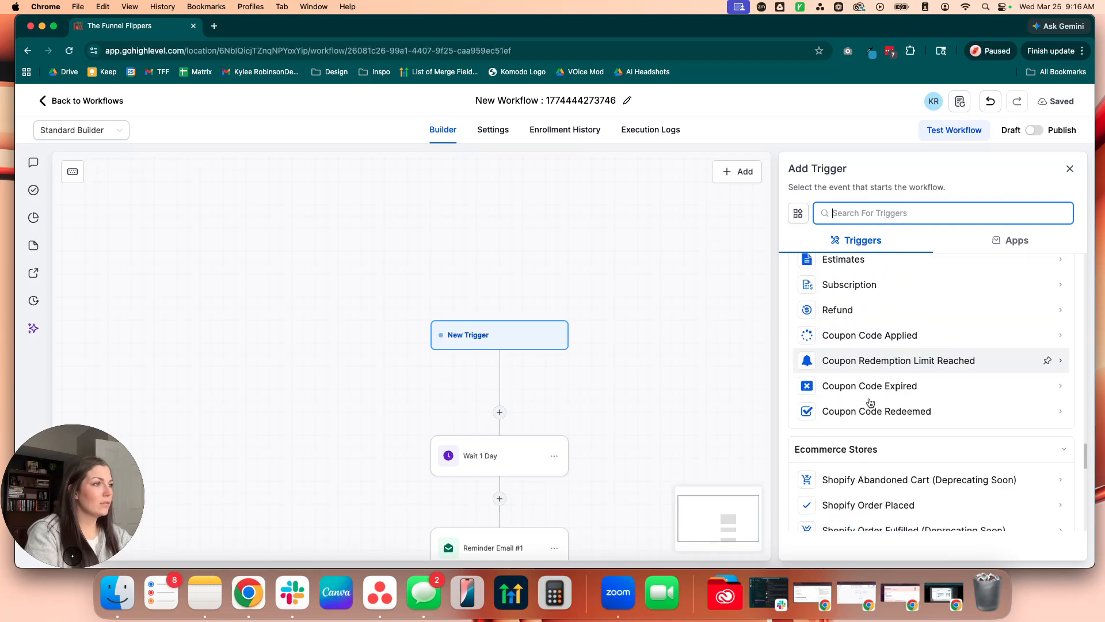
{"action": "scroll", "coordinate": [868, 400], "scroll_direction": "down", "scroll_amount": 5}
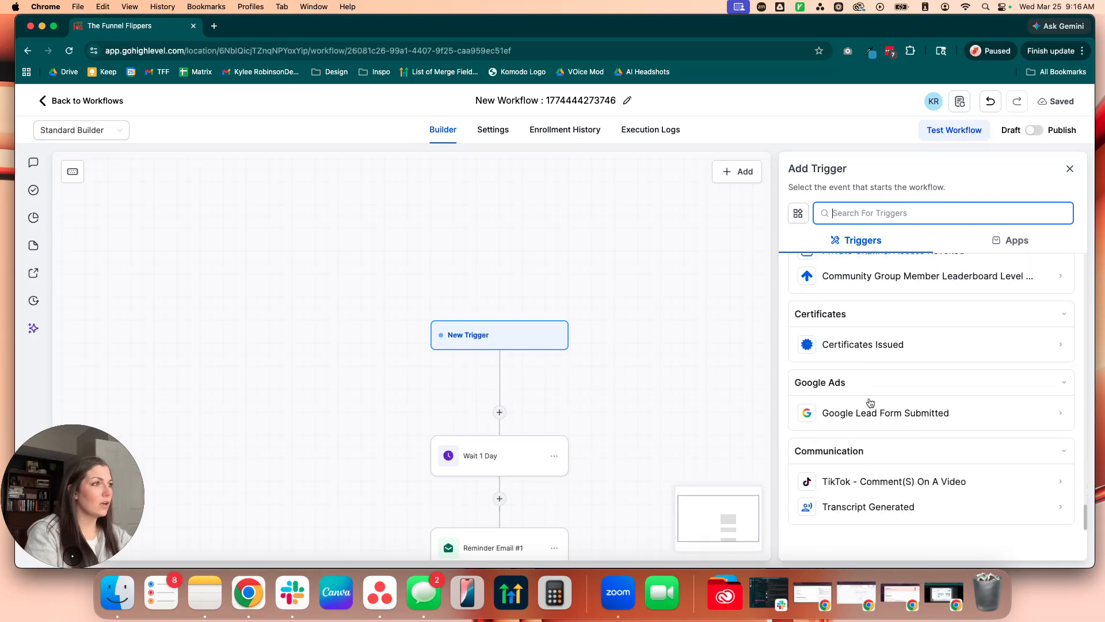
{"action": "scroll", "coordinate": [713, 333], "scroll_direction": "down", "scroll_amount": 2}
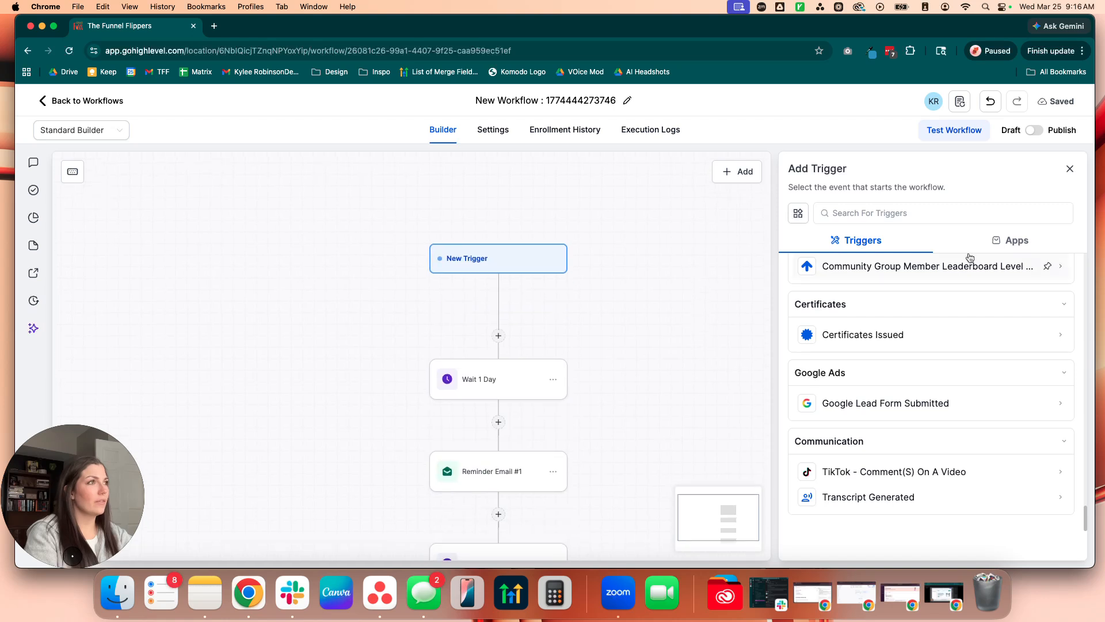
Step: Use Pipeline Stage Changed as the workflow's trigger and filter it to the Services pipeline
{"action": "left_click", "coordinate": [944, 213]}
{"action": "type", "text": "pipe"}
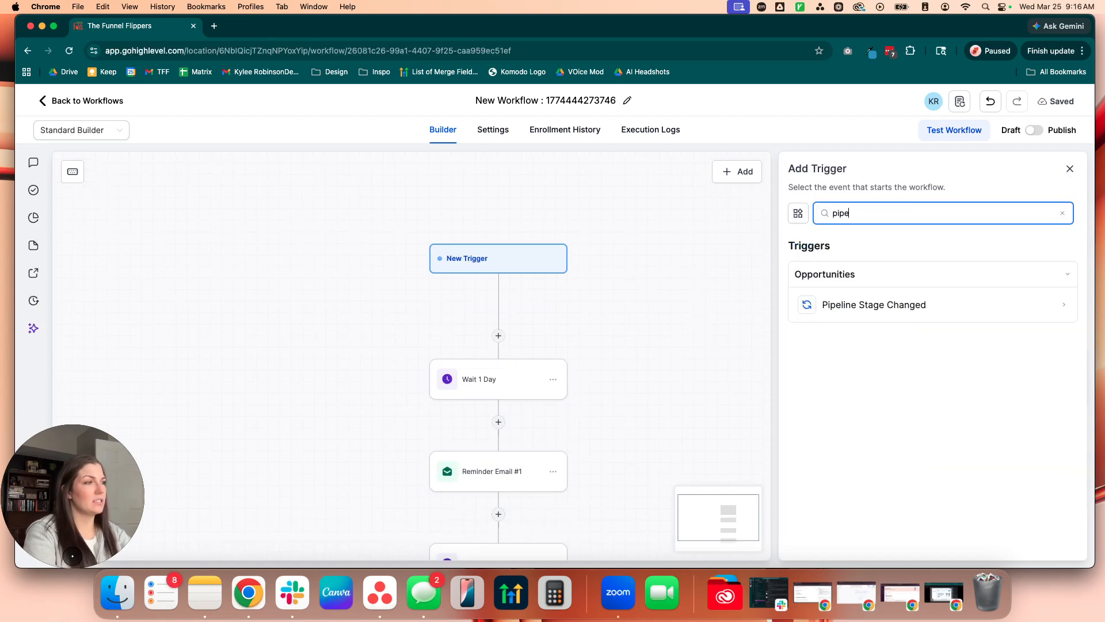
{"action": "left_click", "coordinate": [885, 300]}
{"action": "left_click", "coordinate": [613, 340]}
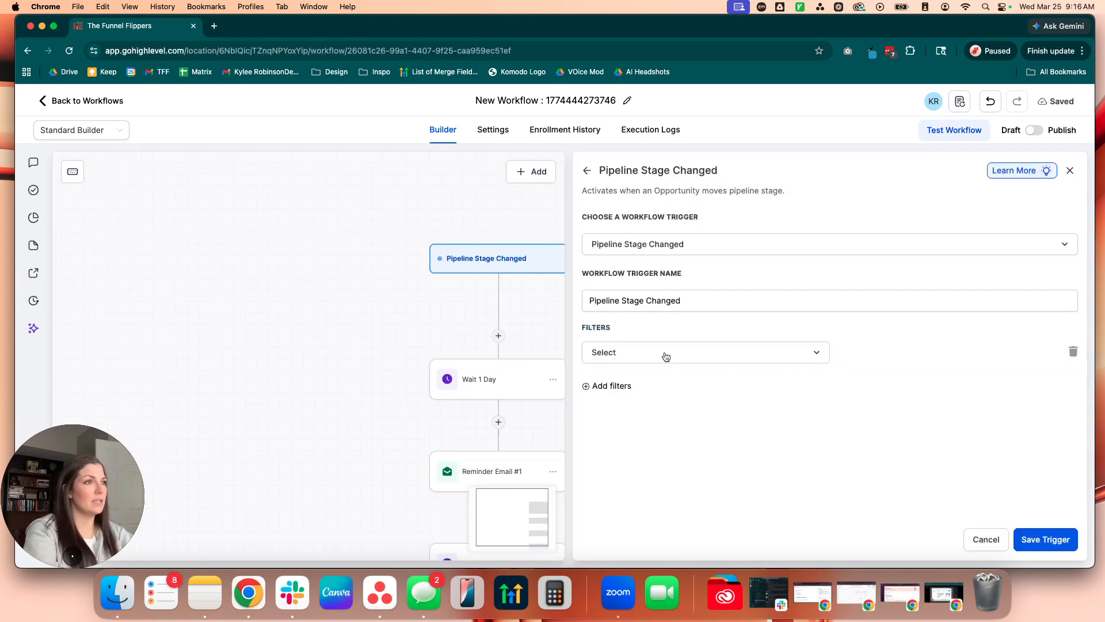
{"action": "left_click", "coordinate": [662, 352]}
{"action": "left_click", "coordinate": [652, 462]}
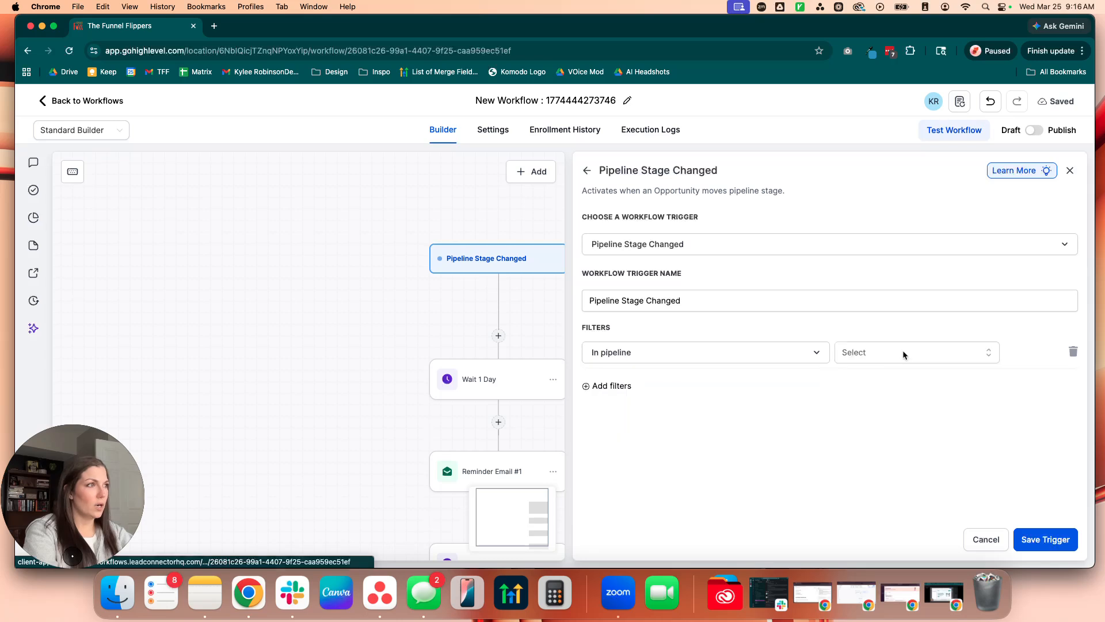
{"action": "left_click", "coordinate": [903, 351]}
{"action": "left_click", "coordinate": [876, 427]}
Step: Add a second filter limiting the trigger to the pipeline stage Closed, and save the trigger
{"action": "left_click", "coordinate": [616, 389]}
{"action": "left_click", "coordinate": [644, 386]}
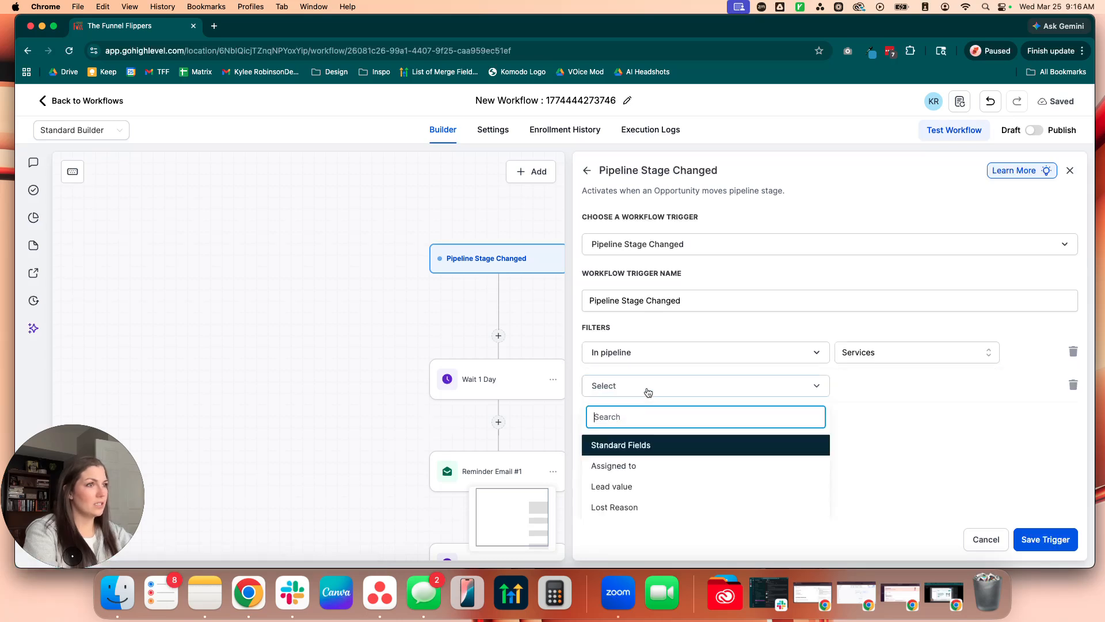
{"action": "scroll", "coordinate": [693, 407], "scroll_direction": "down", "scroll_amount": 2}
{"action": "left_click", "coordinate": [634, 475]}
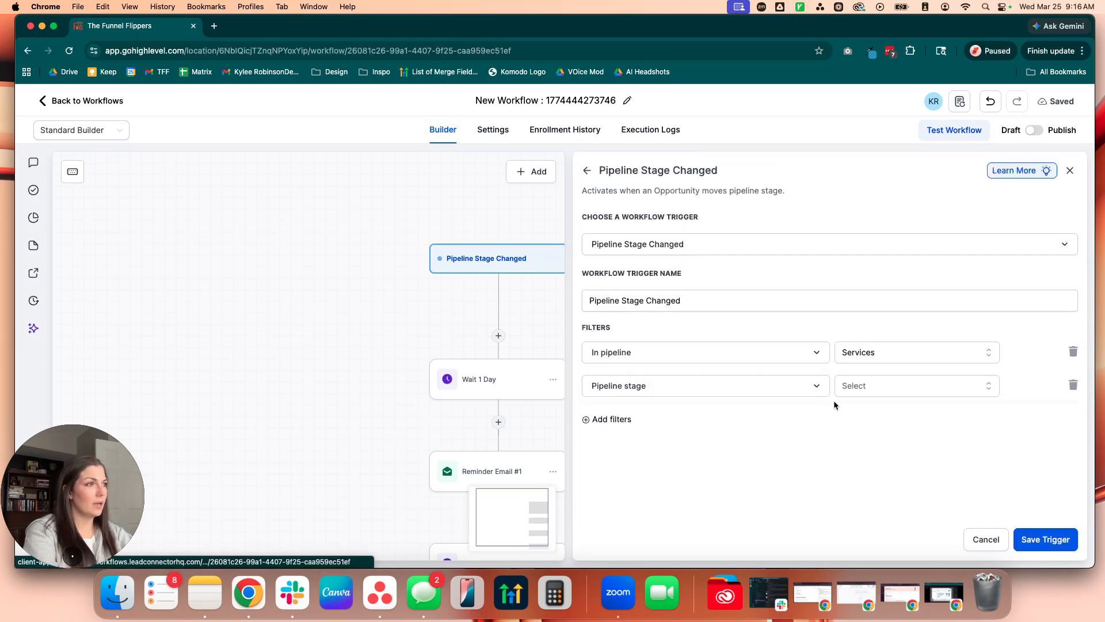
{"action": "left_click", "coordinate": [852, 384]}
{"action": "scroll", "coordinate": [881, 447], "scroll_direction": "down", "scroll_amount": 4}
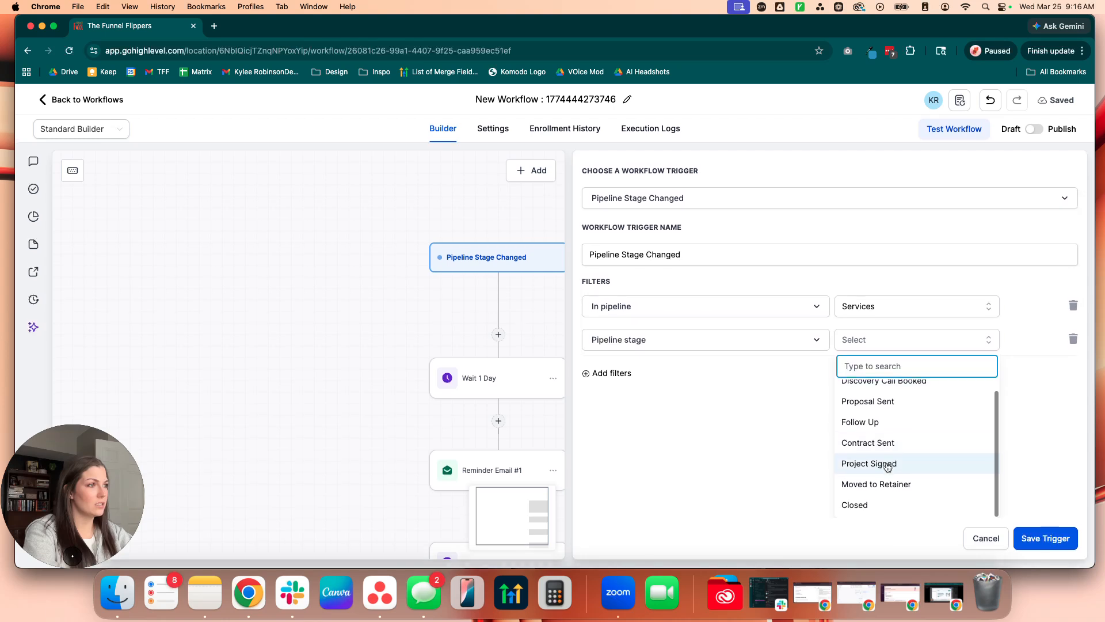
{"action": "left_click", "coordinate": [860, 501]}
{"action": "left_click", "coordinate": [1045, 539]}
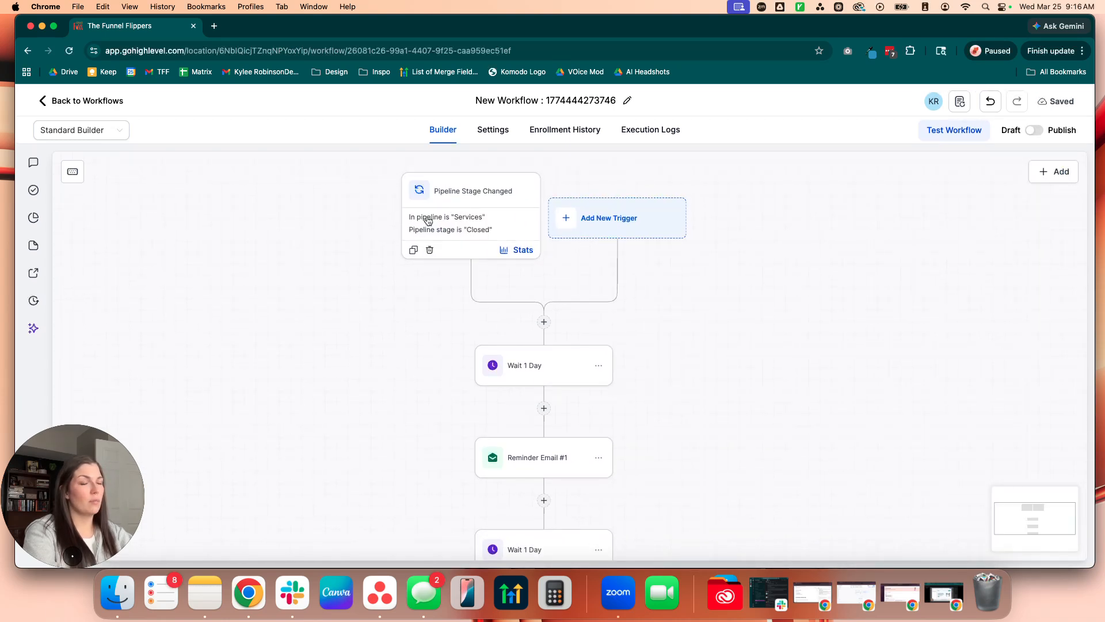
Step: Insert a Review Request action between the trigger and the first Wait
{"action": "left_click", "coordinate": [544, 322]}
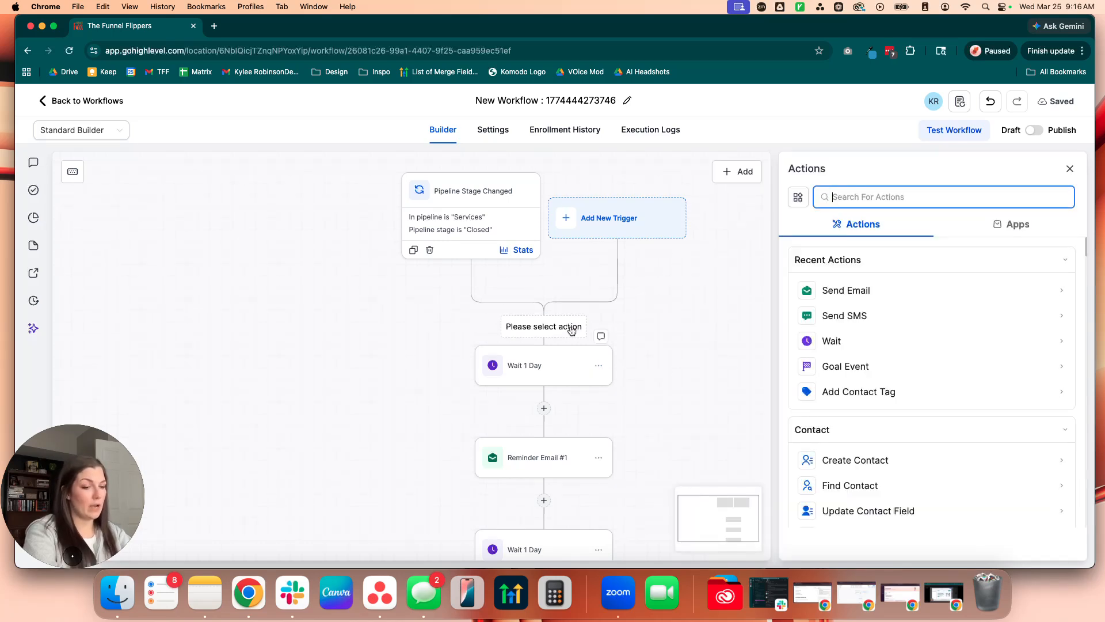
{"action": "type", "text": "rev"}
{"action": "left_click", "coordinate": [835, 288]}
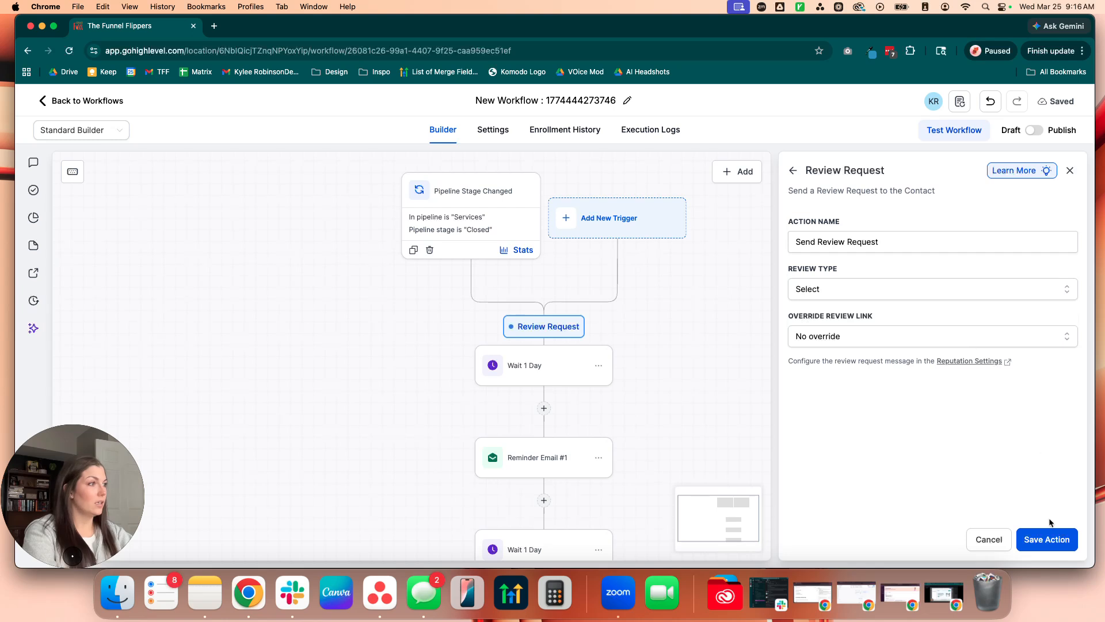
Step: Set the review request's type to SMS and its override review link to The Funnel Flippers, and save the action
{"action": "left_click", "coordinate": [1049, 538]}
{"action": "left_click", "coordinate": [912, 317]}
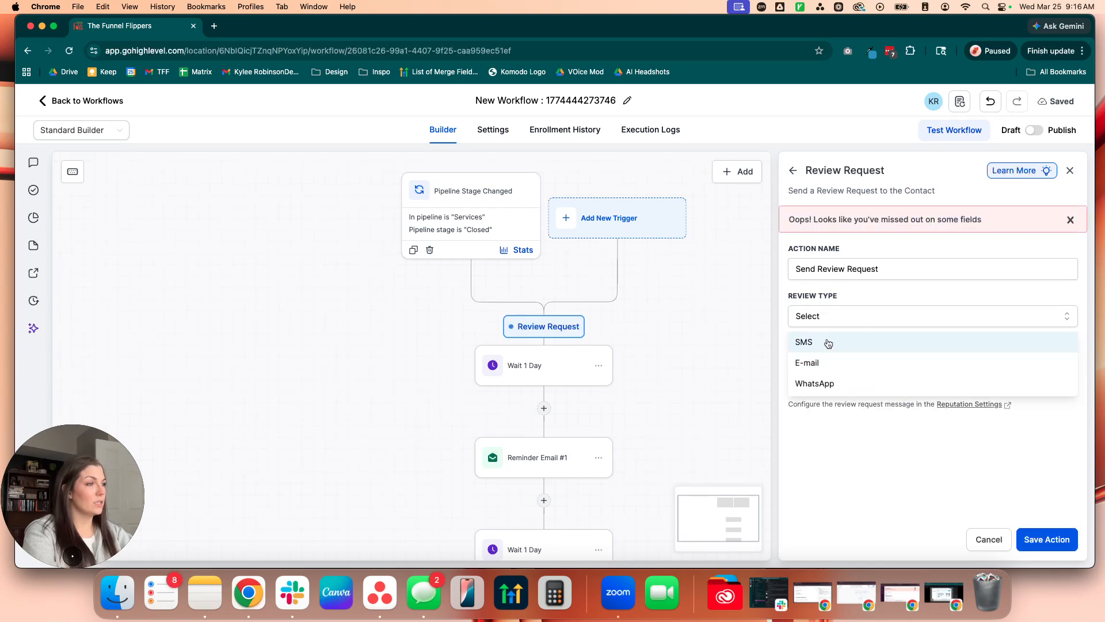
{"action": "left_click", "coordinate": [828, 343]}
{"action": "left_click", "coordinate": [866, 363]}
{"action": "left_click", "coordinate": [845, 408]}
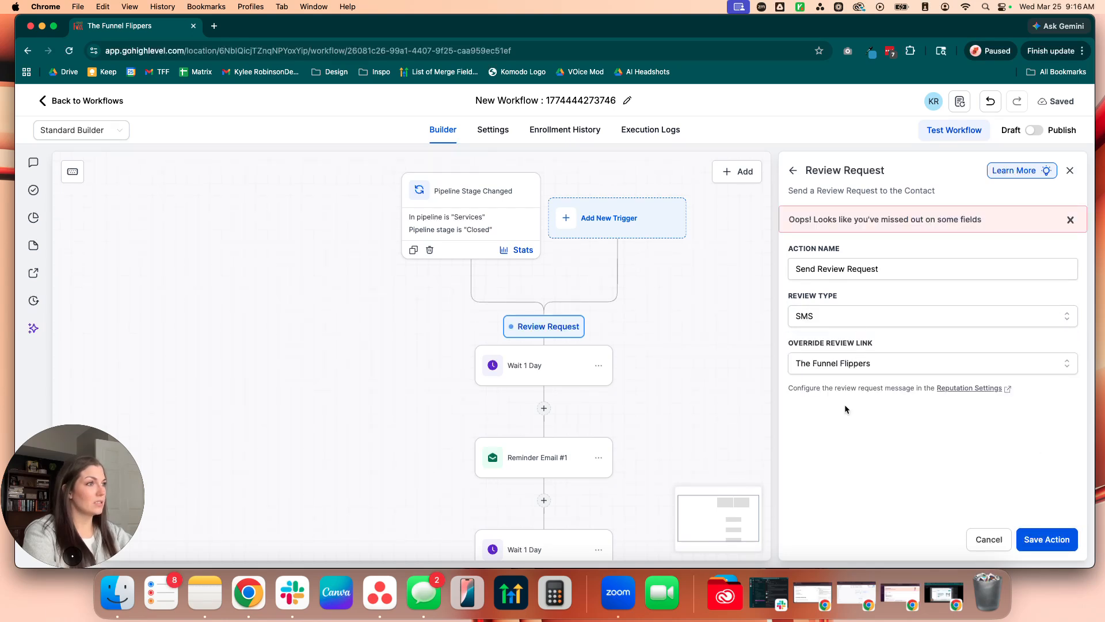
{"action": "left_click", "coordinate": [1049, 537]}
Step: Change the type of the workflow's Goal event to Review Request Clicked
{"action": "scroll", "coordinate": [719, 403], "scroll_direction": "down", "scroll_amount": 5}
{"action": "scroll", "coordinate": [719, 349], "scroll_direction": "down", "scroll_amount": 5}
{"action": "left_click", "coordinate": [562, 349]}
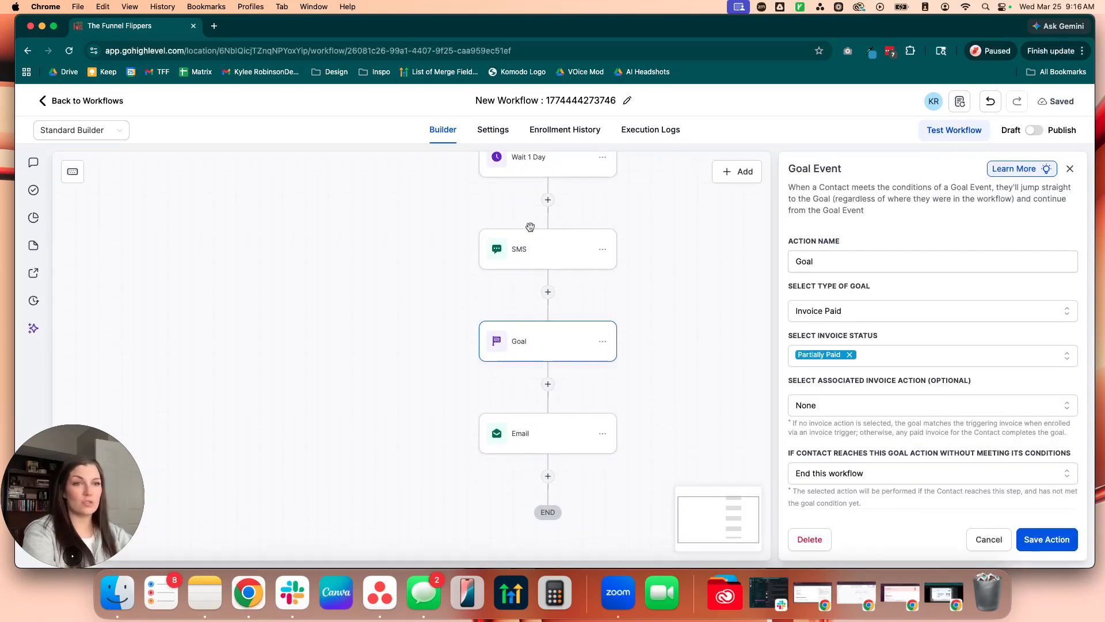
{"action": "left_click", "coordinate": [818, 259]}
{"action": "left_click", "coordinate": [870, 315]}
{"action": "scroll", "coordinate": [886, 406], "scroll_direction": "down", "scroll_amount": 3}
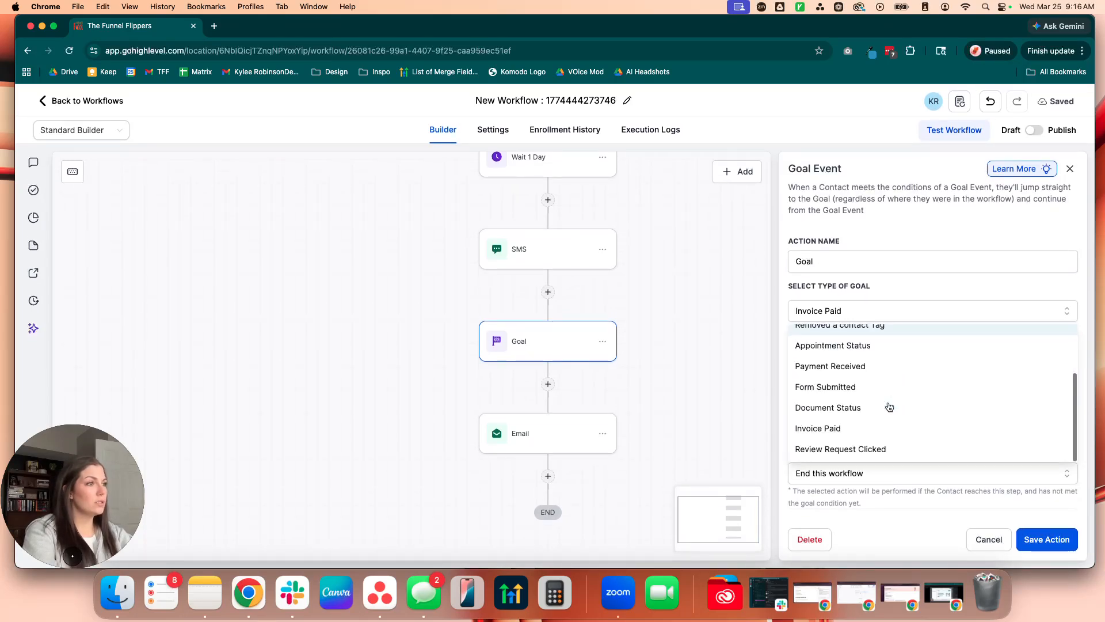
{"action": "left_click", "coordinate": [857, 447]}
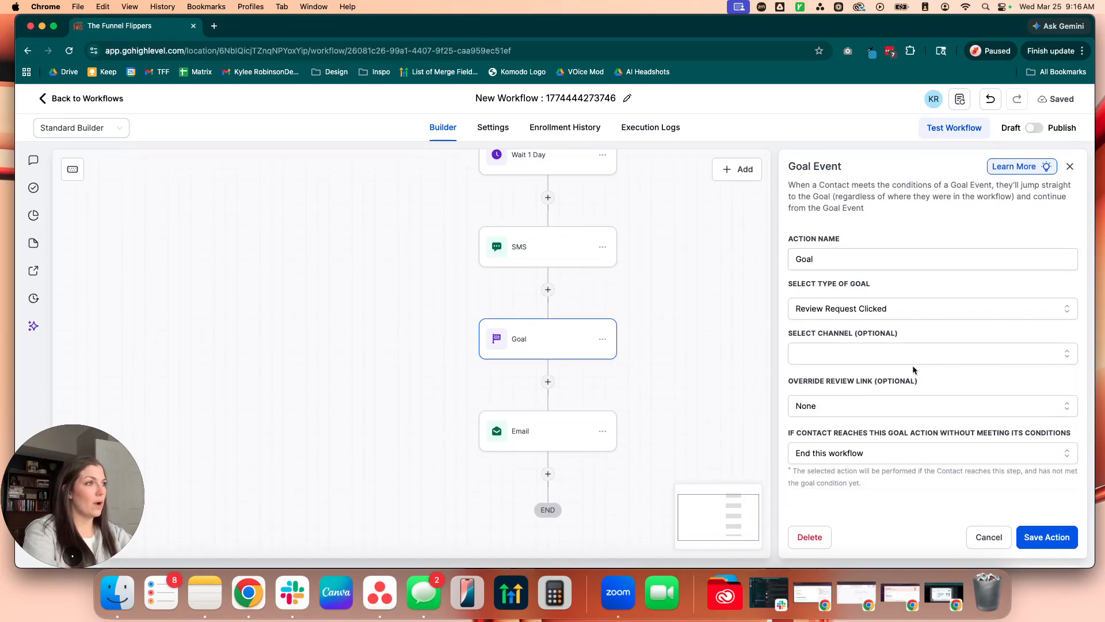
{"action": "left_click", "coordinate": [897, 353]}
{"action": "left_click", "coordinate": [800, 384]}
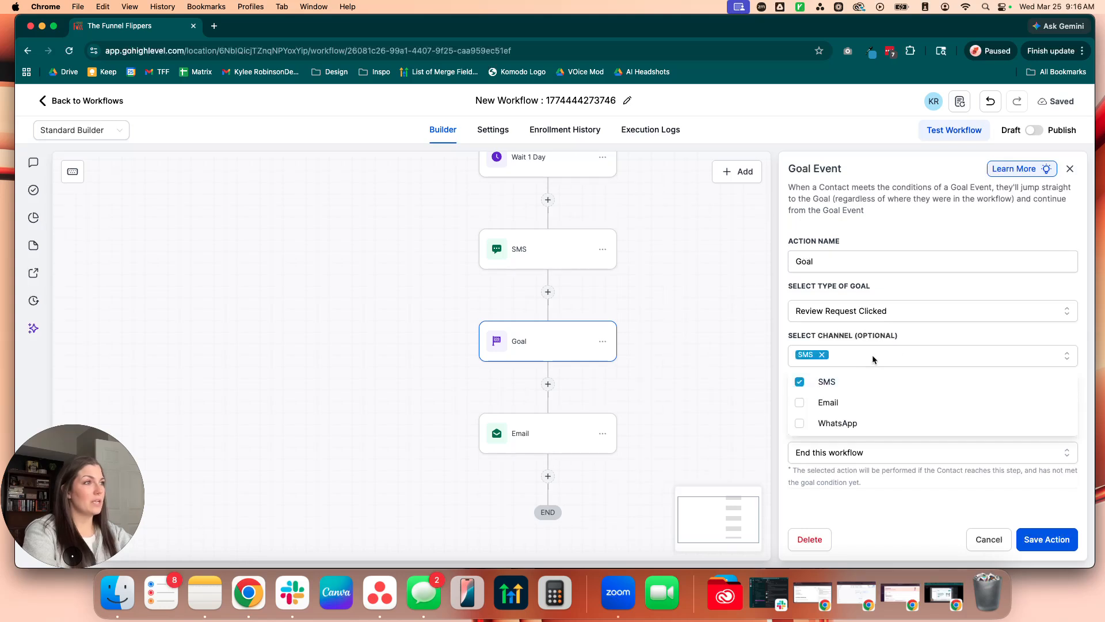
{"action": "left_click", "coordinate": [868, 346]}
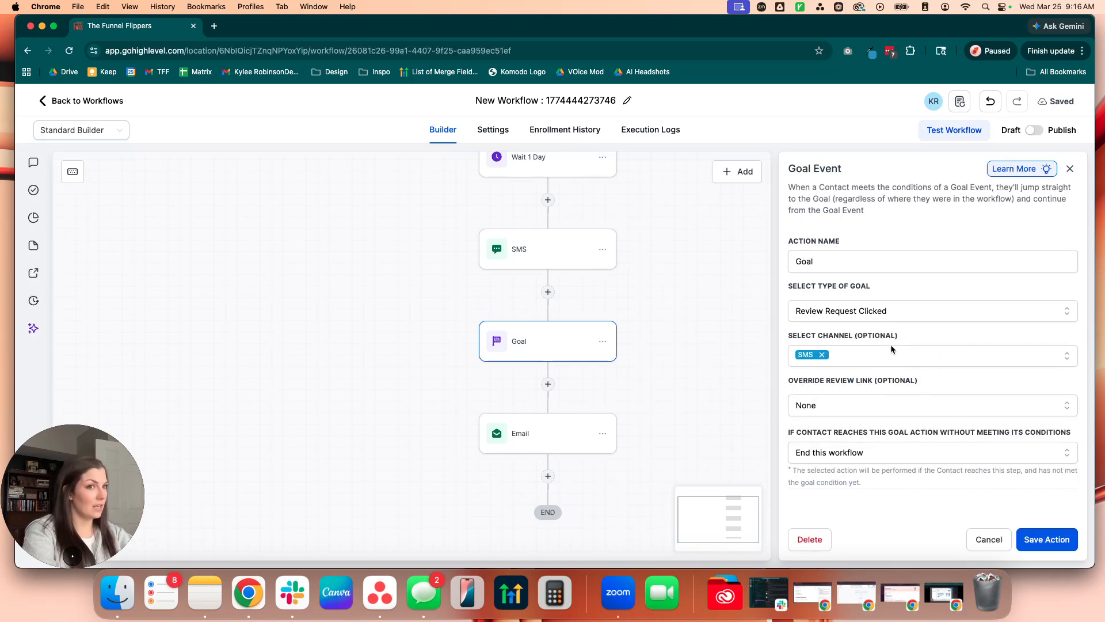
{"action": "left_click", "coordinate": [900, 406]}
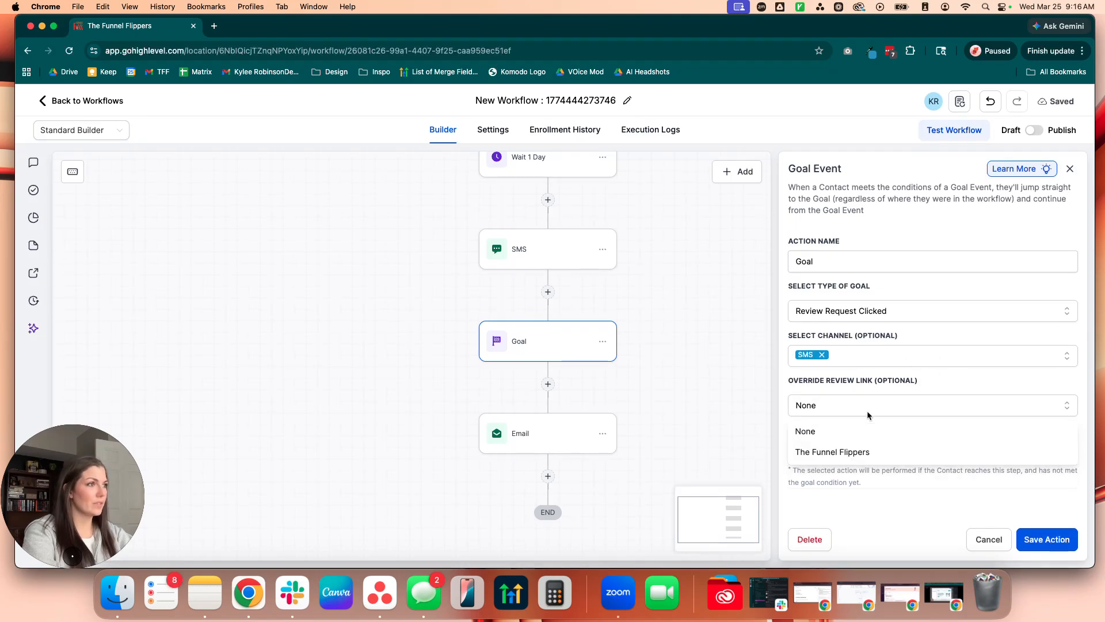
{"action": "left_click", "coordinate": [814, 453]}
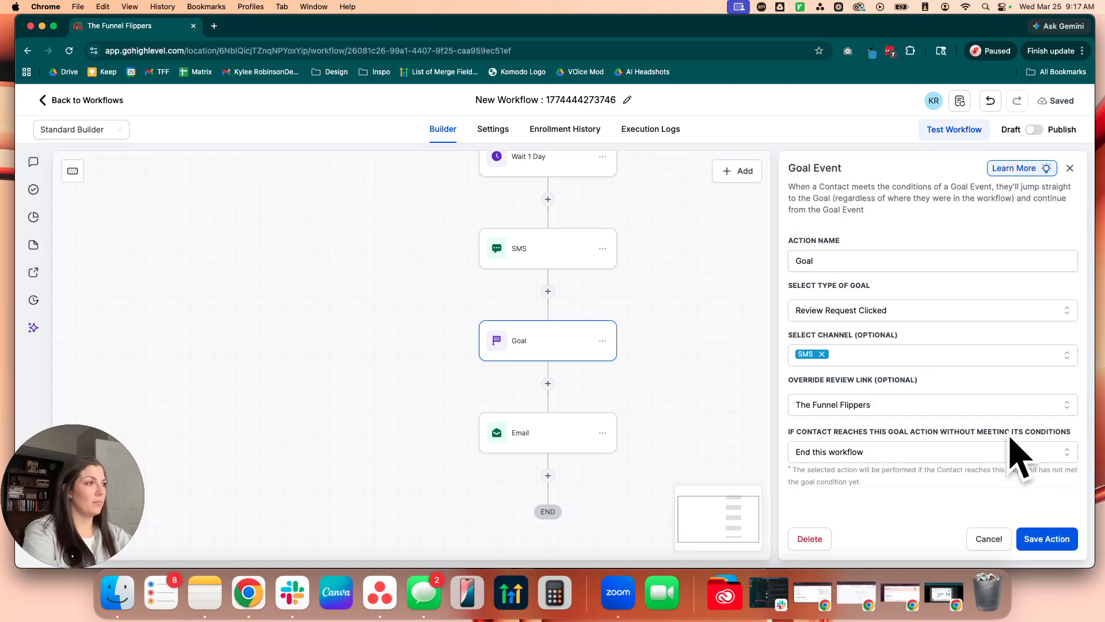
{"action": "left_click", "coordinate": [1034, 541]}
Step: Open the Email action after the Goal to view its settings, and close it without saving
{"action": "left_click_drag", "start_coordinate": [831, 431], "coordinate": [809, 274]}
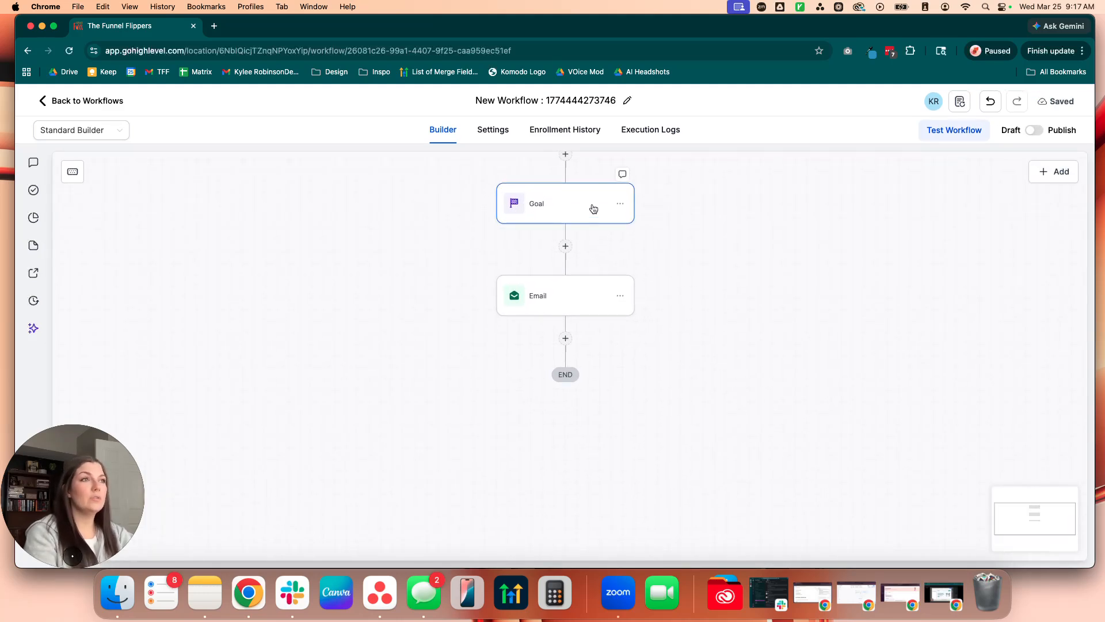
{"action": "left_click", "coordinate": [550, 298]}
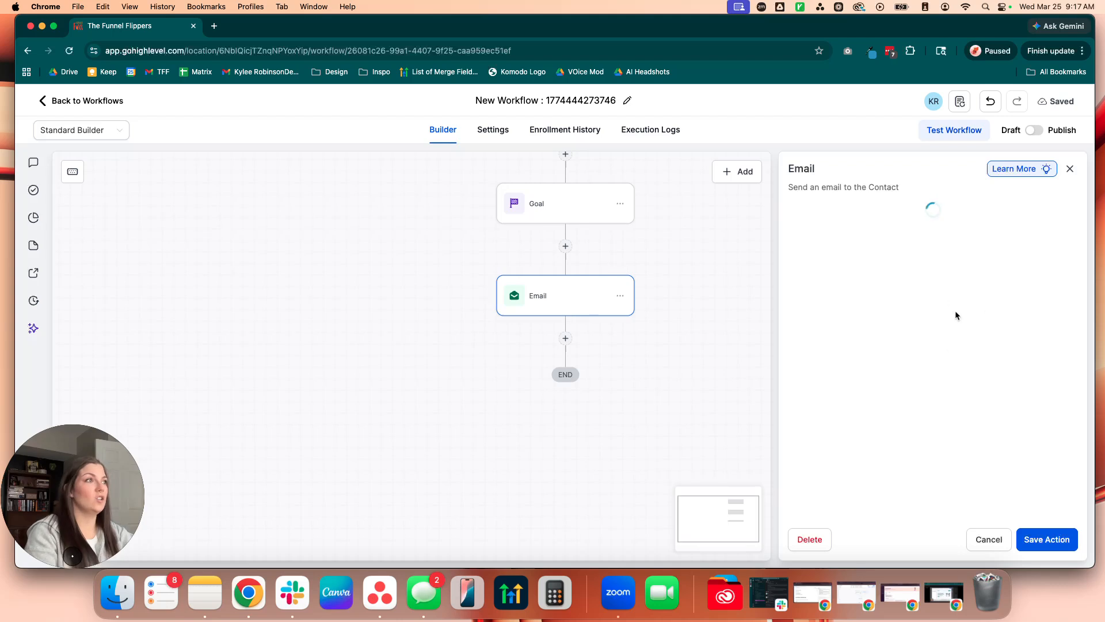
{"action": "left_click", "coordinate": [802, 262]}
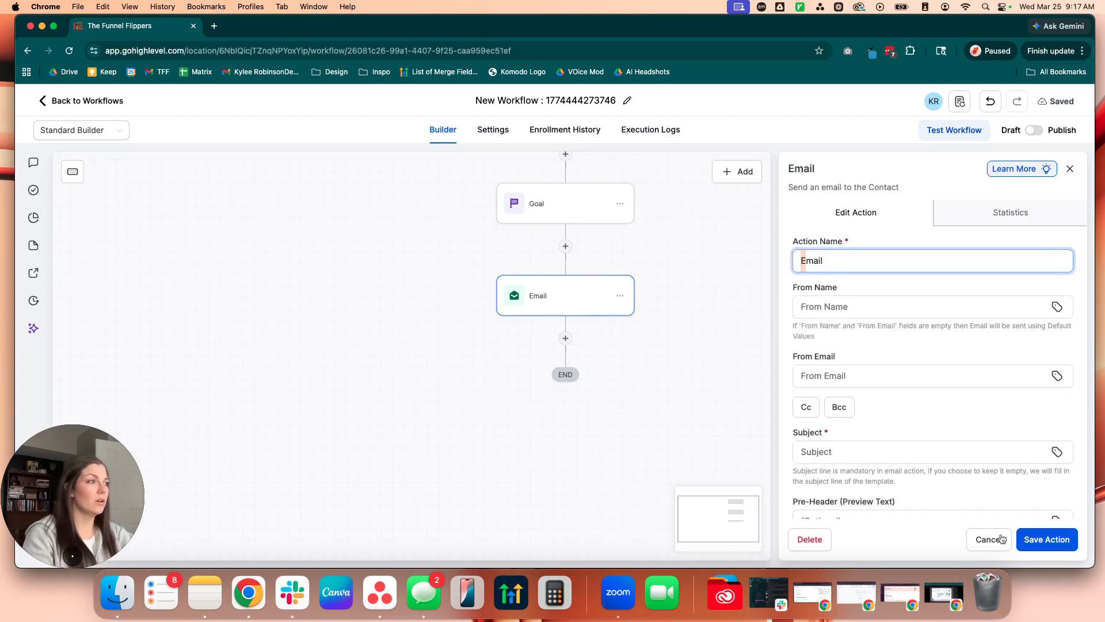
{"action": "left_click", "coordinate": [979, 538]}
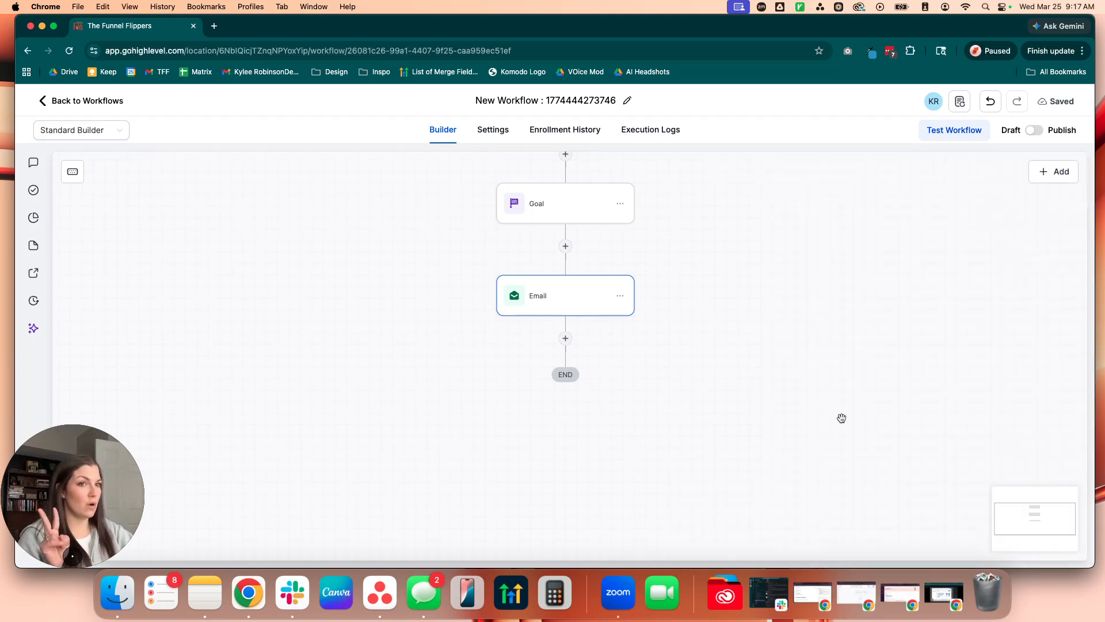
Step: Examine the Goal event's options for contacts who reach it without meeting its conditions, and close its settings without saving
{"action": "scroll", "coordinate": [834, 322], "scroll_direction": "up", "scroll_amount": 5}
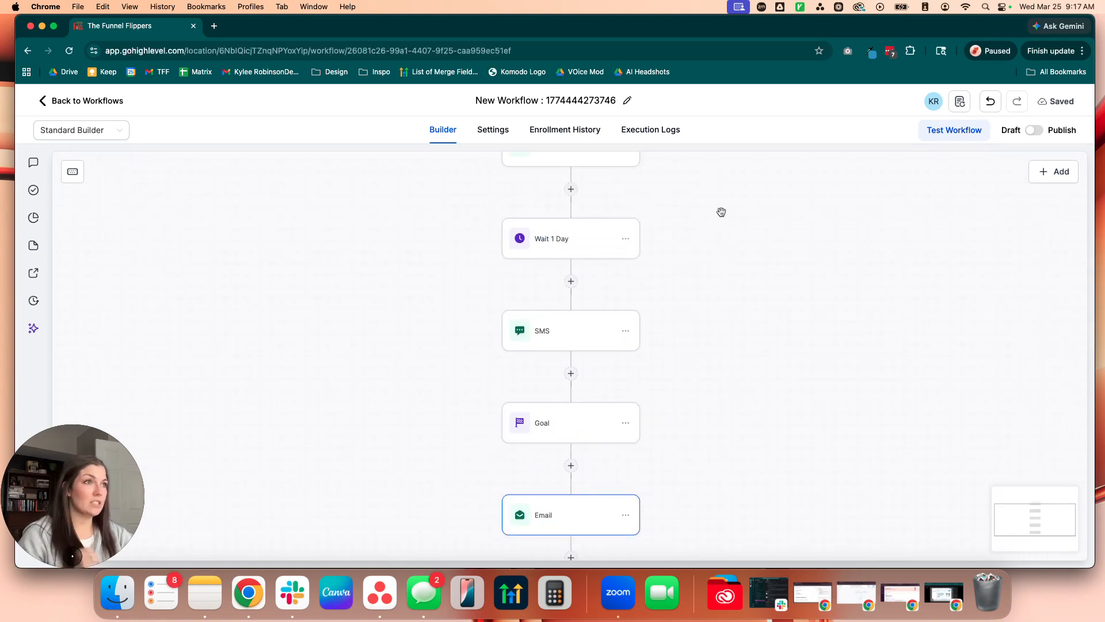
{"action": "left_click_drag", "start_coordinate": [722, 212], "coordinate": [720, 475]}
{"action": "scroll", "coordinate": [719, 475], "scroll_direction": "up", "scroll_amount": 4}
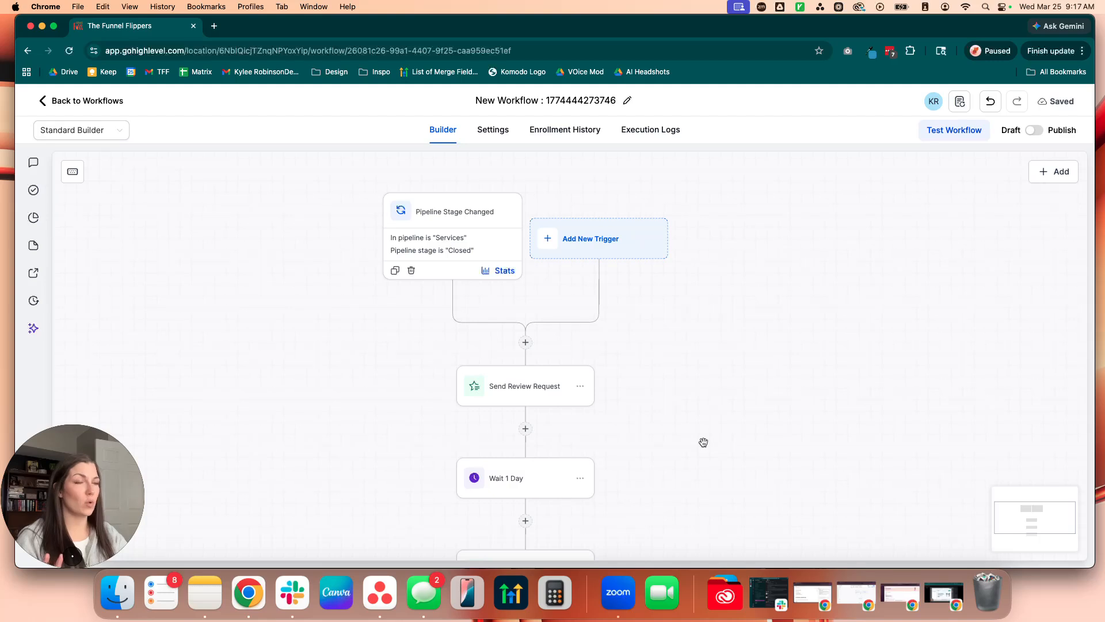
{"action": "scroll", "coordinate": [735, 419], "scroll_direction": "down", "scroll_amount": 8}
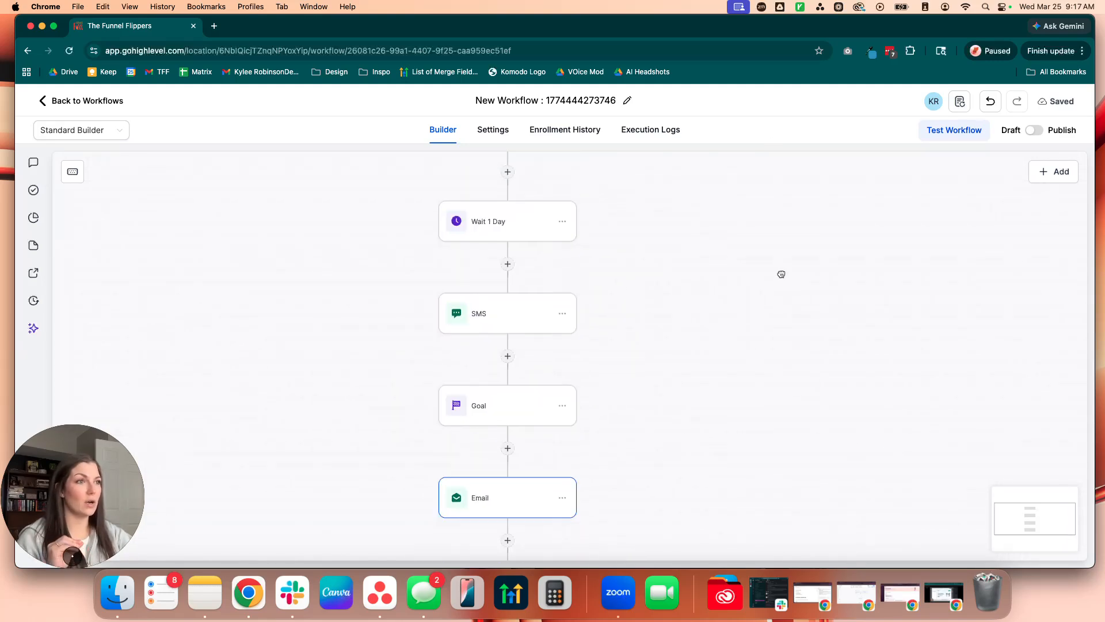
{"action": "left_click", "coordinate": [480, 411]}
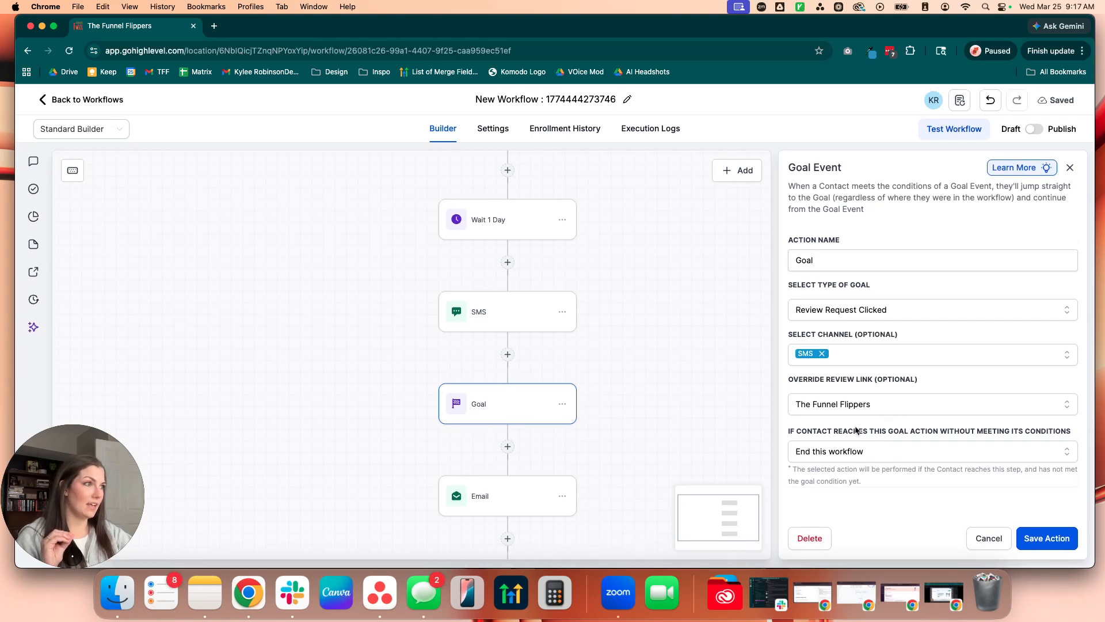
{"action": "triple_click", "coordinate": [1077, 433]}
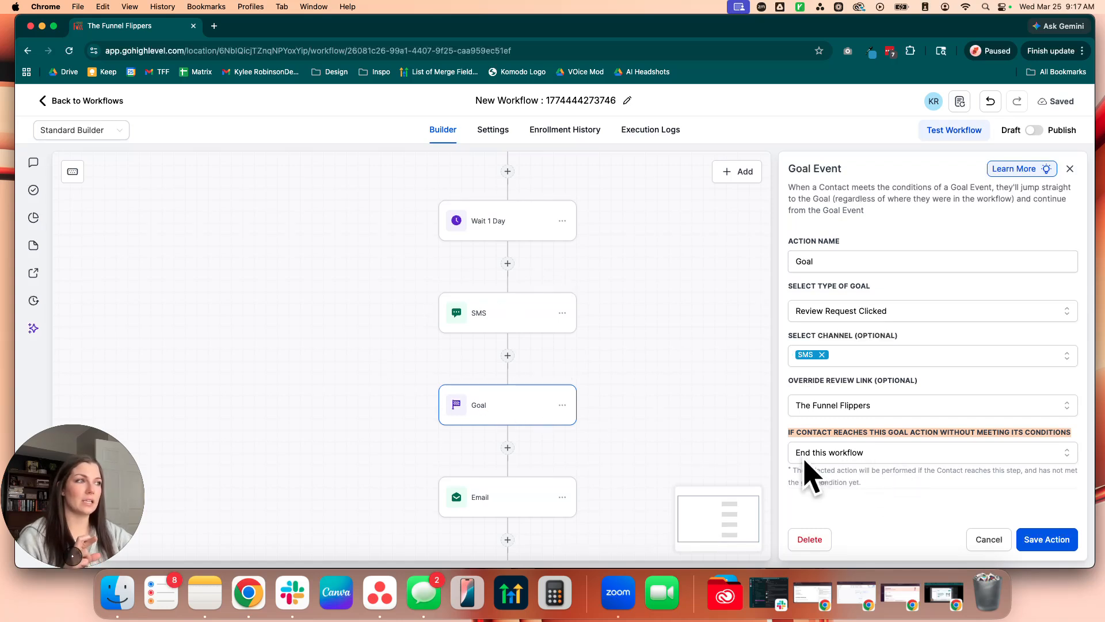
{"action": "left_click", "coordinate": [813, 453]}
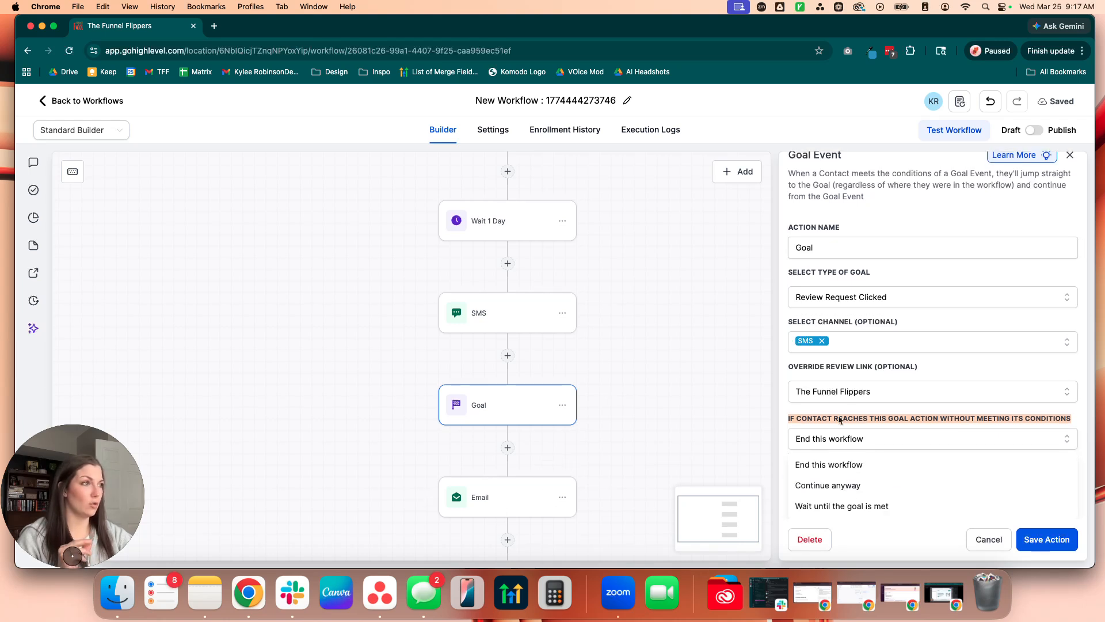
{"action": "left_click", "coordinate": [852, 414]}
{"action": "left_click", "coordinate": [853, 454]}
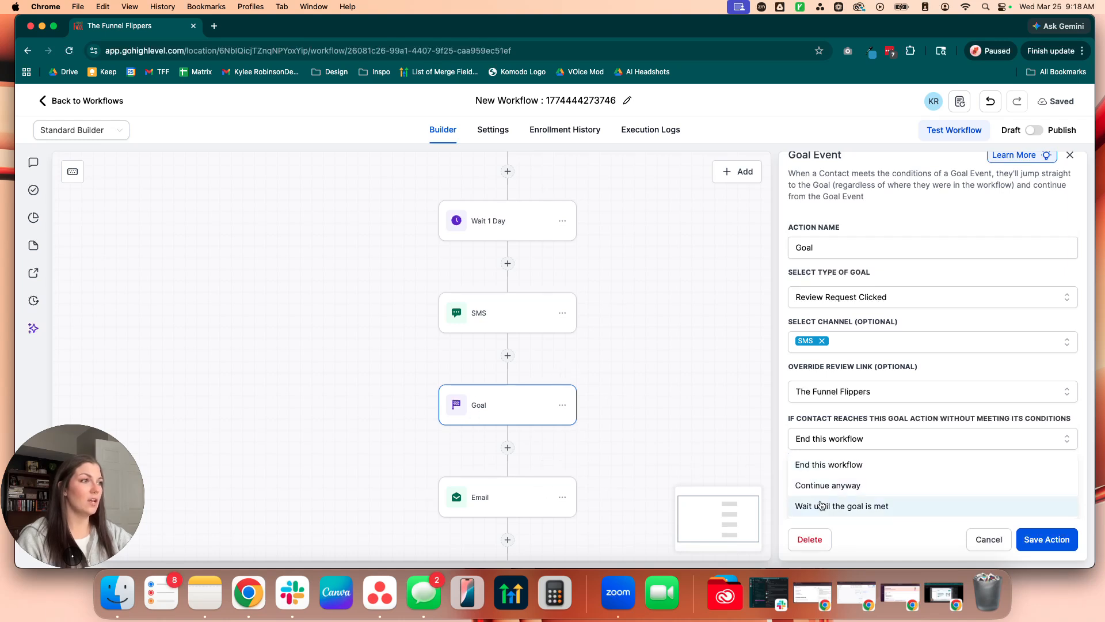
{"action": "scroll", "coordinate": [822, 506], "scroll_direction": "down", "scroll_amount": 1}
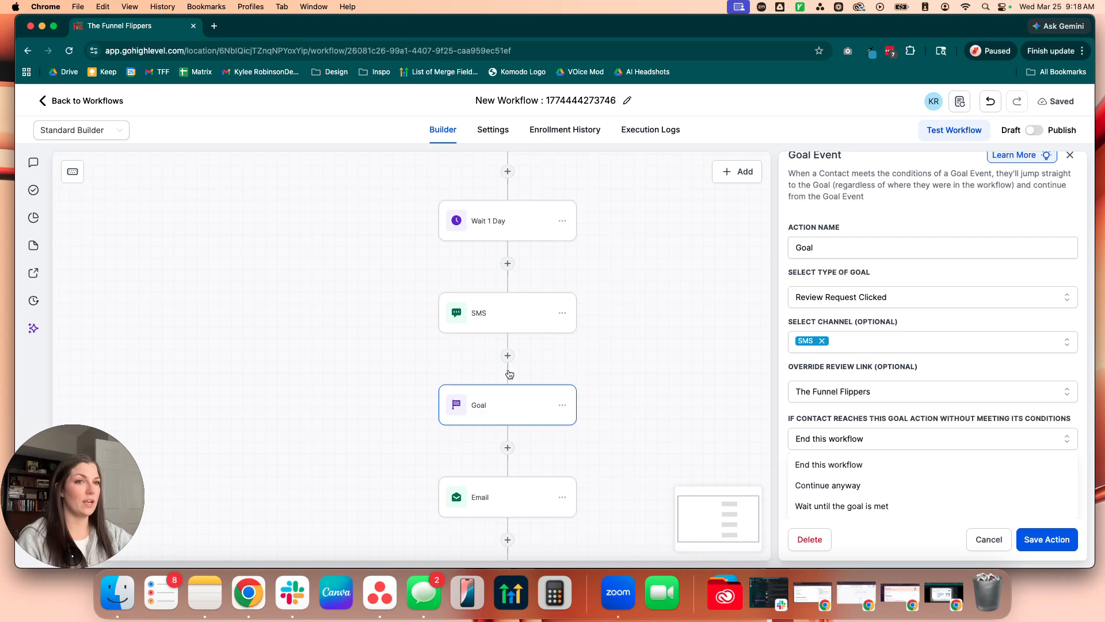
{"action": "scroll", "coordinate": [657, 419], "scroll_direction": "up", "scroll_amount": 1}
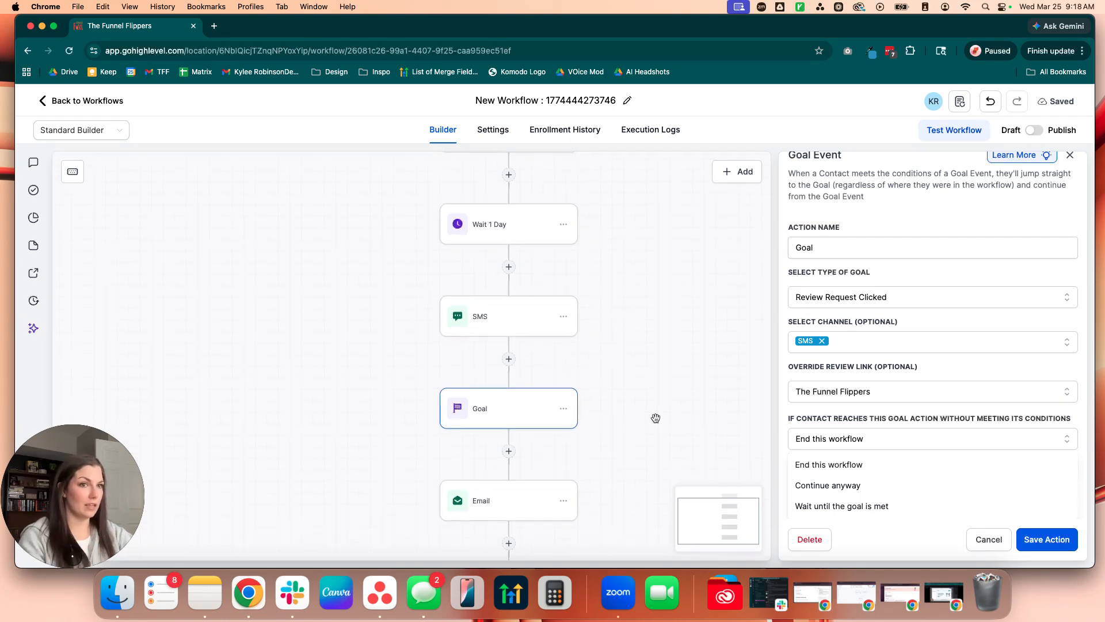
{"action": "left_click", "coordinate": [982, 541]}
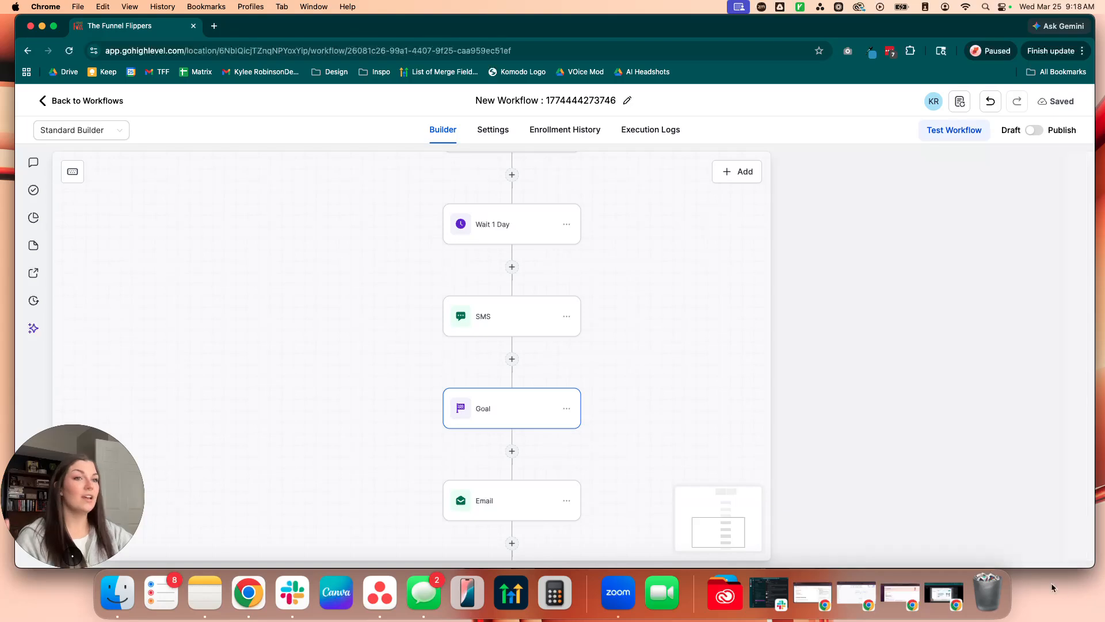
{"action": "left_click", "coordinate": [799, 7]}
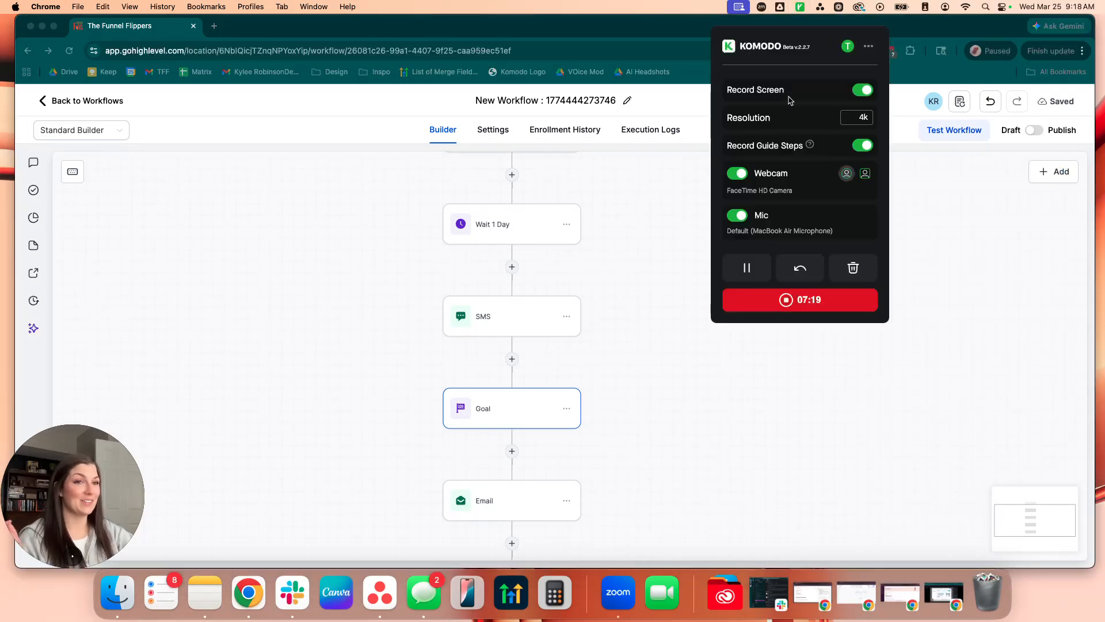
{"action": "left_click_drag", "start_coordinate": [784, 300], "coordinate": [216, 26]}
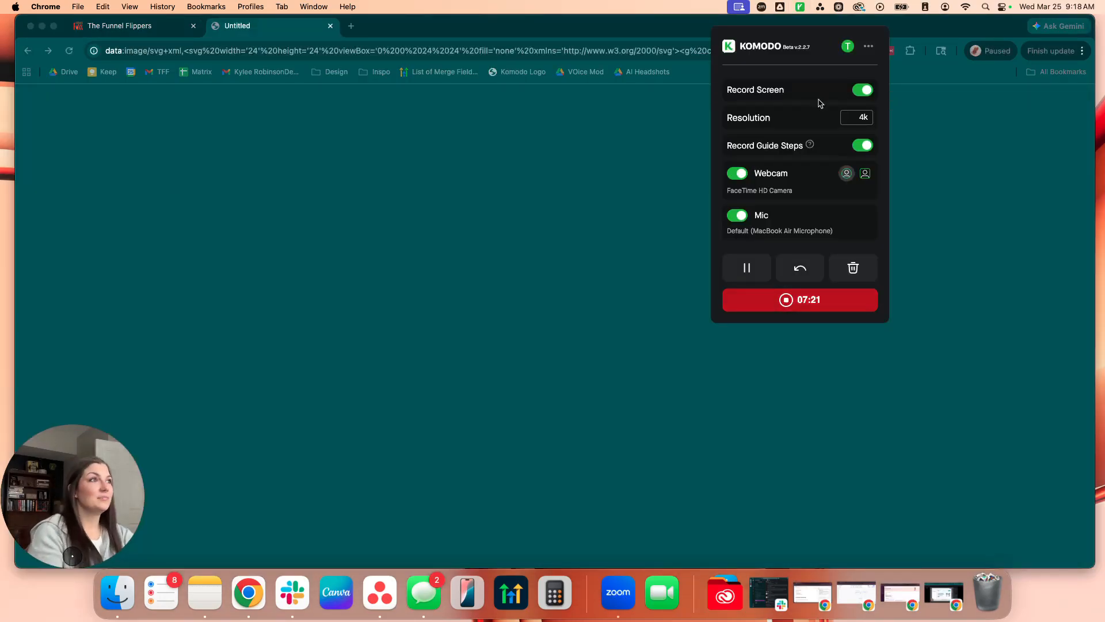
{"action": "left_click", "coordinate": [1017, 256]}
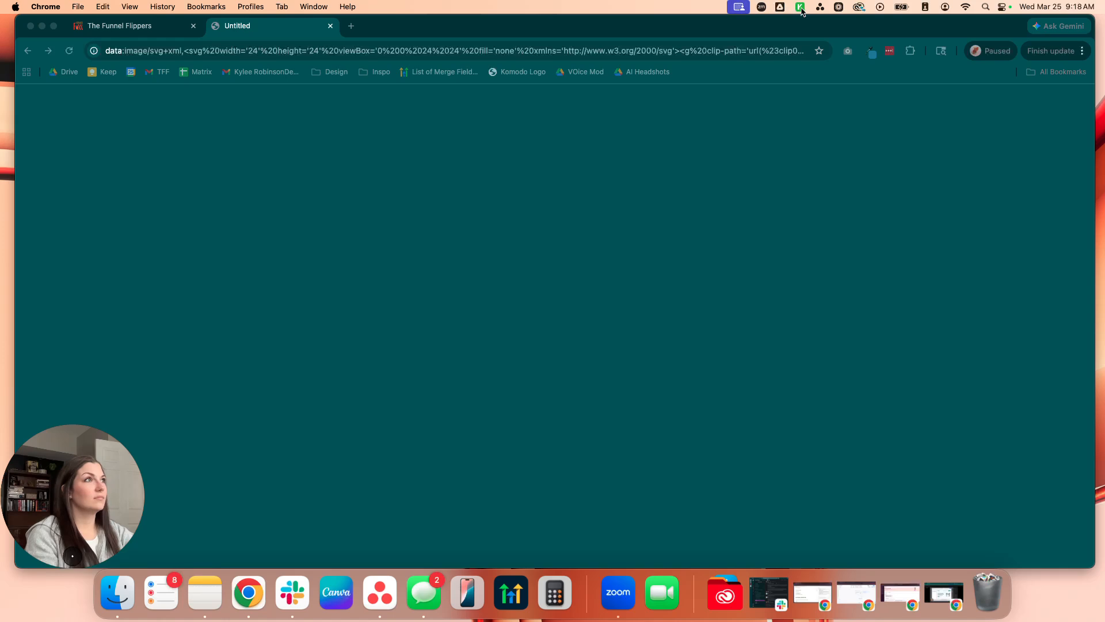